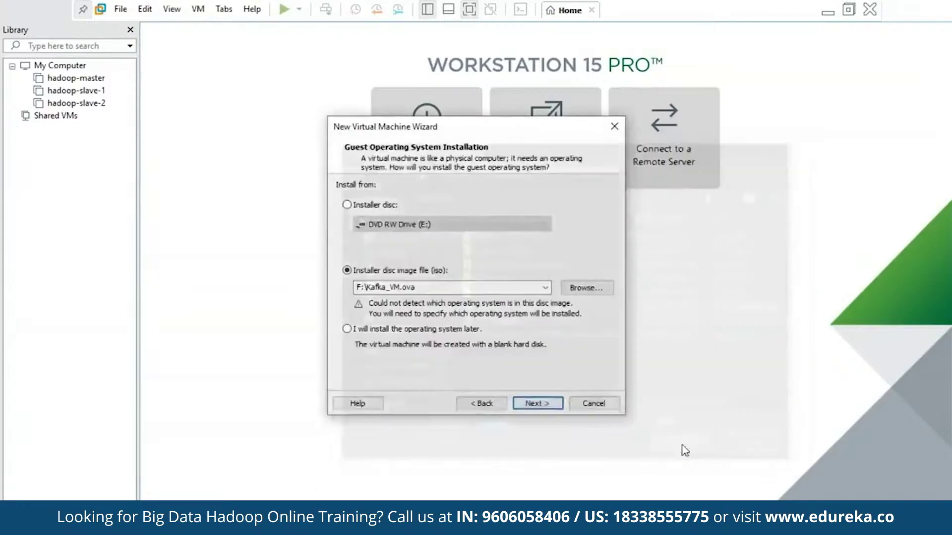
- Accept F:\Kafka_VM.ova as the installer image, set the new virtual machine's location to F:\Hadoop Cluster and continue through the wizard
{"action": "left_click", "coordinate": [540, 458]}
{"action": "left_click", "coordinate": [543, 405]}
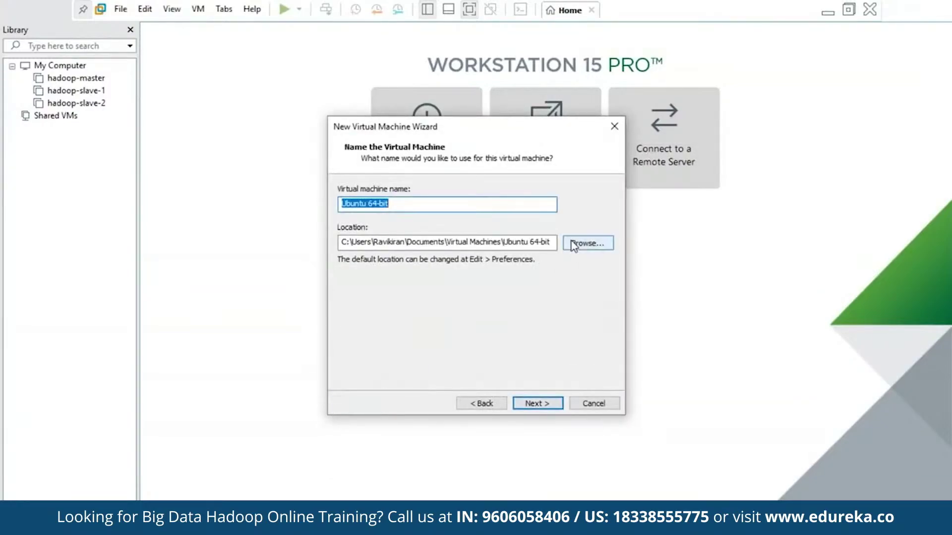
{"action": "left_click", "coordinate": [587, 243]}
{"action": "scroll", "coordinate": [477, 296], "scroll_direction": "down", "scroll_amount": 5}
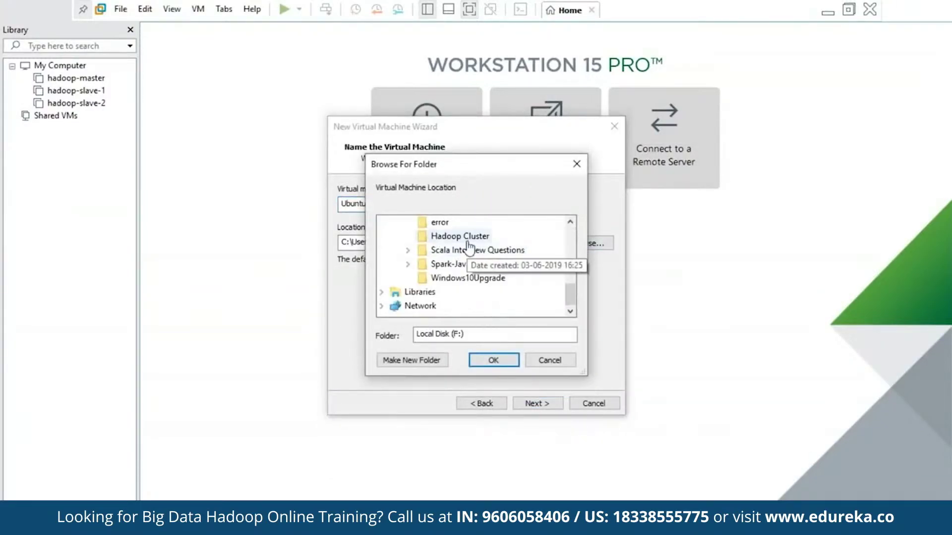
{"action": "left_click", "coordinate": [469, 242]}
{"action": "left_click", "coordinate": [494, 360]}
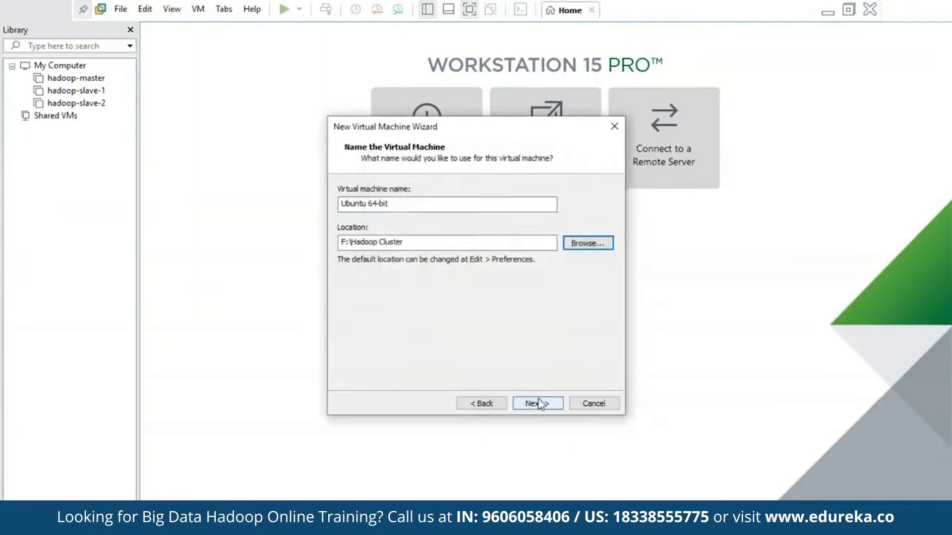
{"action": "left_click", "coordinate": [537, 403]}
{"action": "left_click", "coordinate": [550, 403]}
{"action": "left_click", "coordinate": [545, 403]}
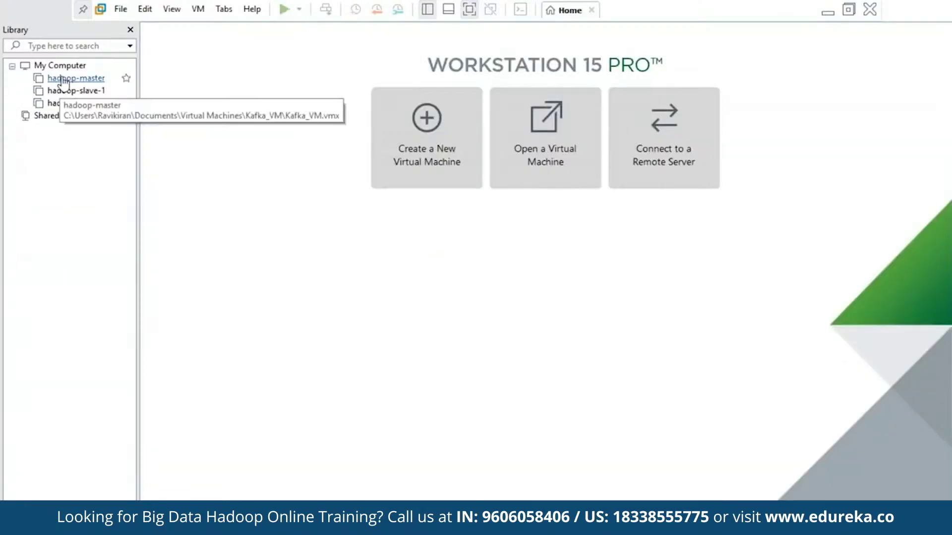
- Open the hadoop-master virtual machine and power it on
{"action": "left_click", "coordinate": [63, 79]}
{"action": "double_click", "coordinate": [63, 79]}
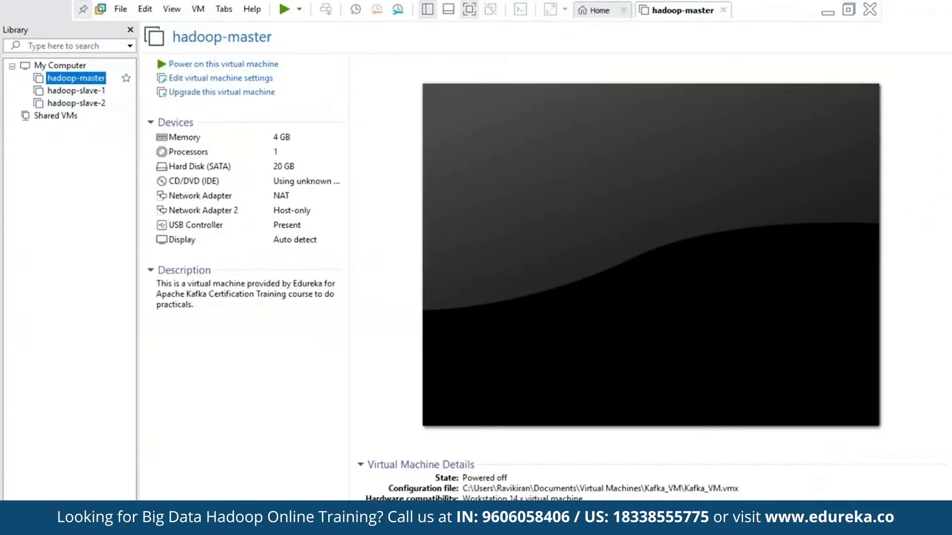
{"action": "left_click", "coordinate": [169, 69]}
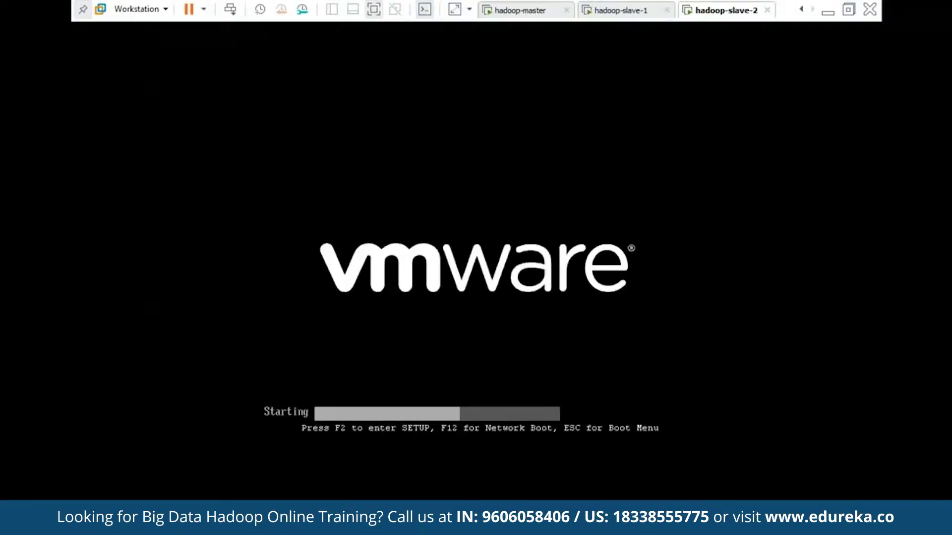
- Check the startup of hadoop-master, hadoop-slave-1 and hadoop-slave-2, finishing on hadoop-master
{"action": "left_click", "coordinate": [519, 15]}
{"action": "left_click", "coordinate": [635, 14]}
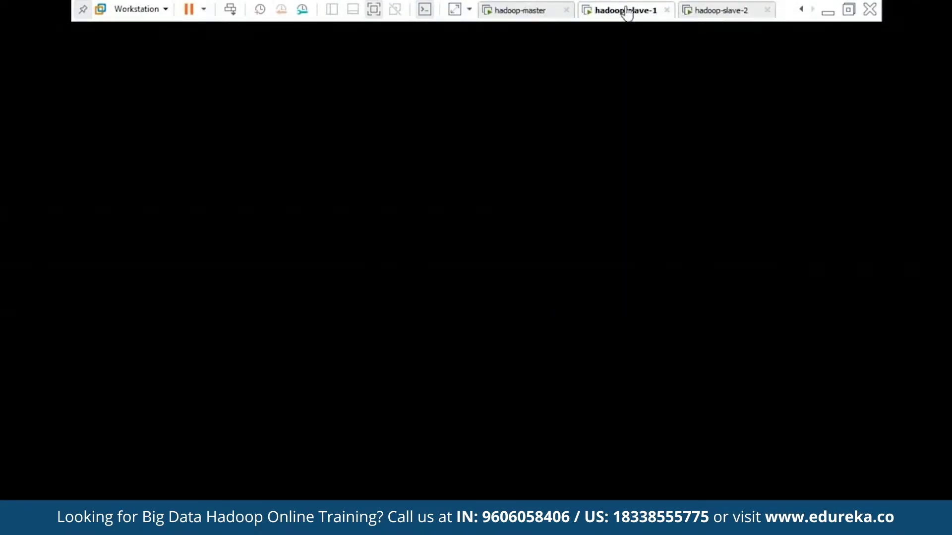
{"action": "left_click", "coordinate": [704, 19]}
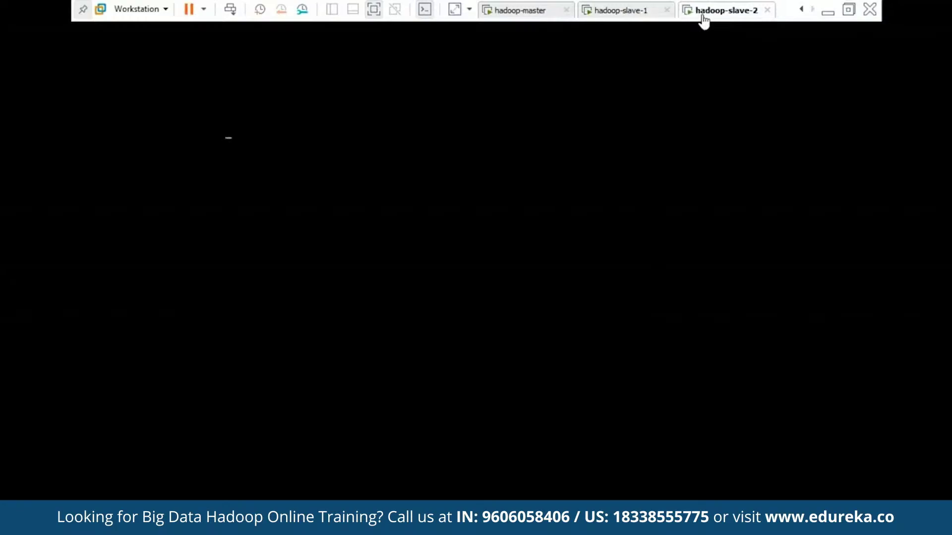
{"action": "left_click", "coordinate": [517, 16]}
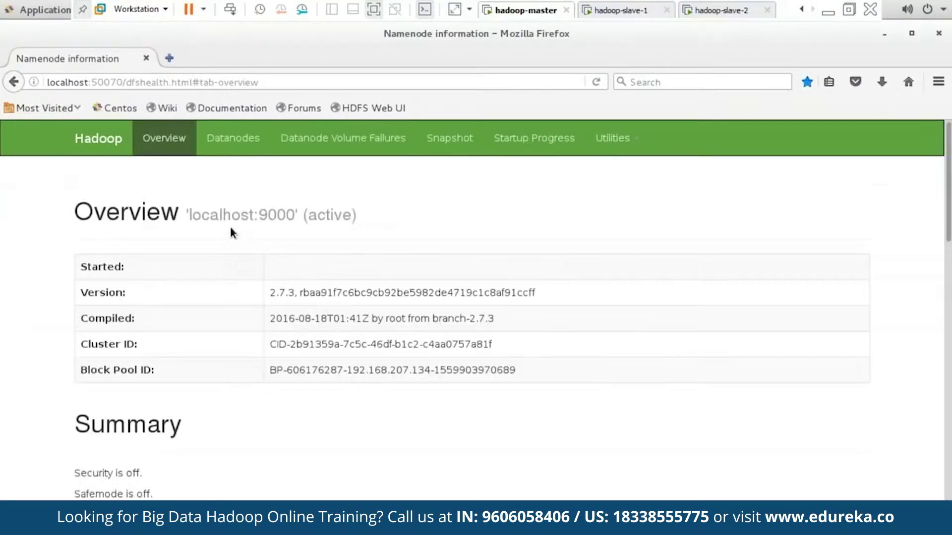
- Review the NameNode overview page on hadoop-master, from the summary through the journal status and storage sections
{"action": "scroll", "coordinate": [187, 375], "scroll_direction": "down", "scroll_amount": 6}
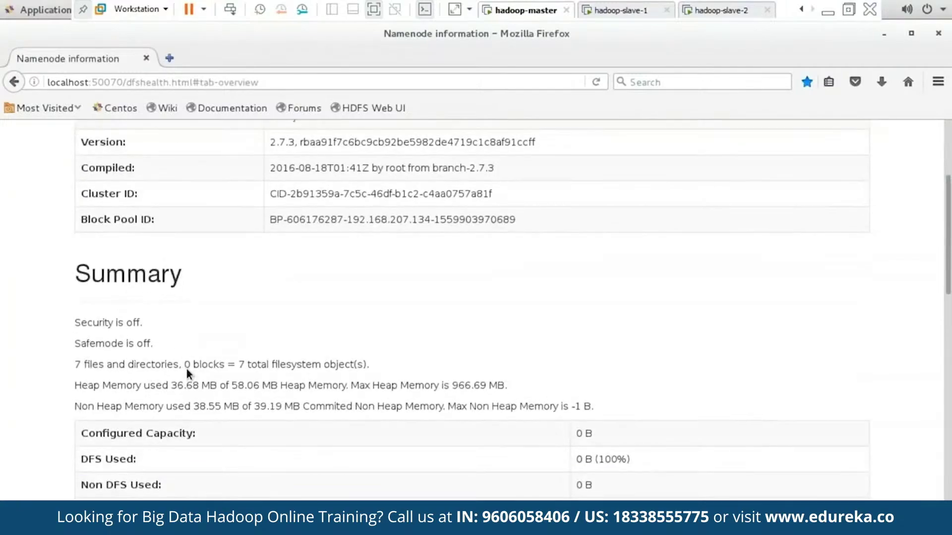
{"action": "scroll", "coordinate": [187, 374], "scroll_direction": "down", "scroll_amount": 7}
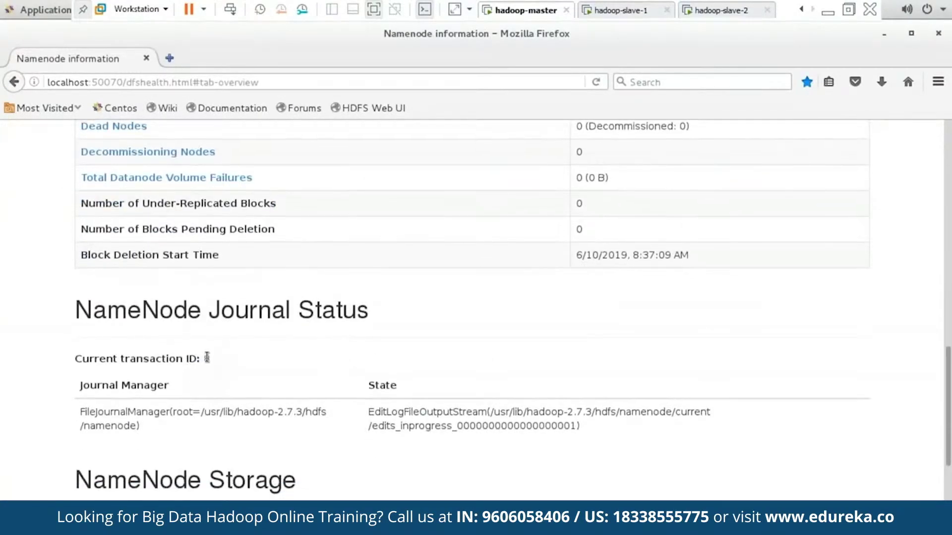
{"action": "scroll", "coordinate": [209, 360], "scroll_direction": "down", "scroll_amount": 2}
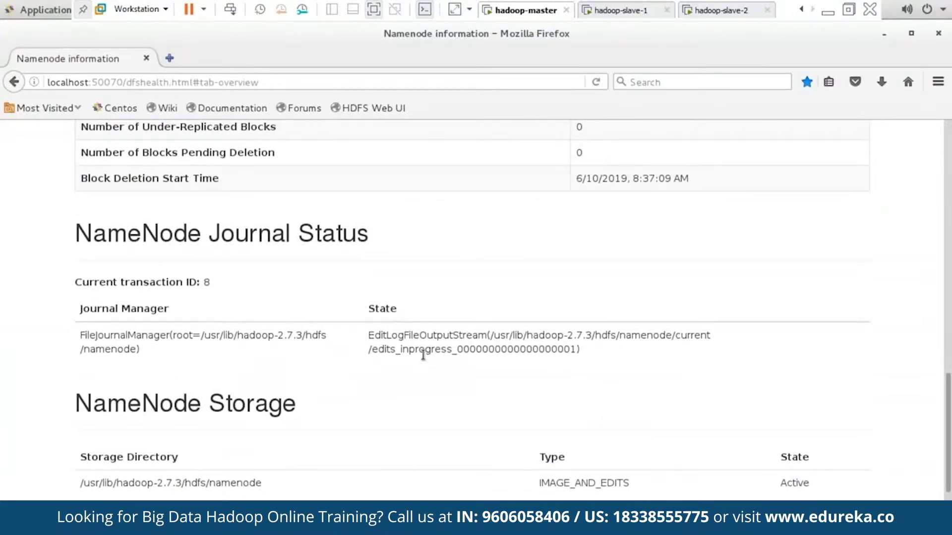
{"action": "scroll", "coordinate": [256, 381], "scroll_direction": "up", "scroll_amount": 10}
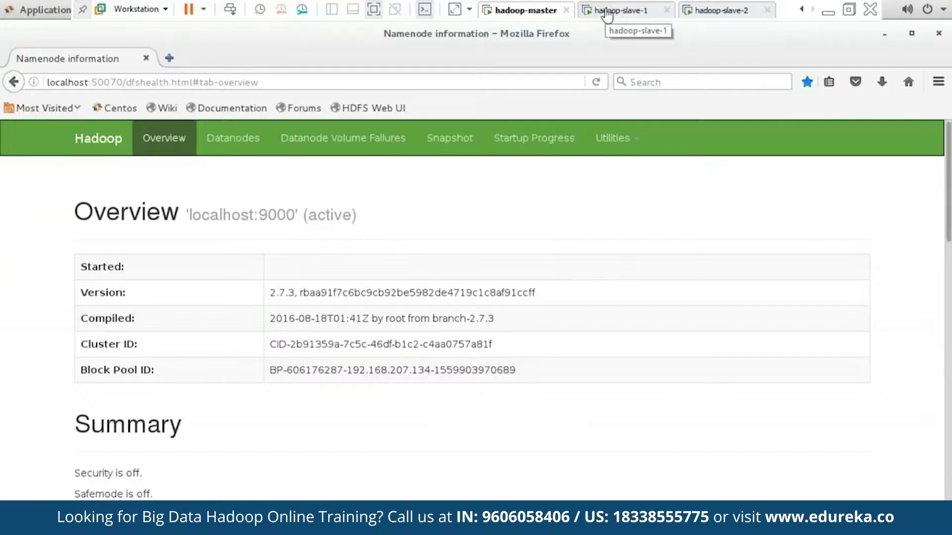
- On hadoop-slave-1, start Firefox and load the bookmarked HDFS Web UI
{"action": "left_click", "coordinate": [607, 14]}
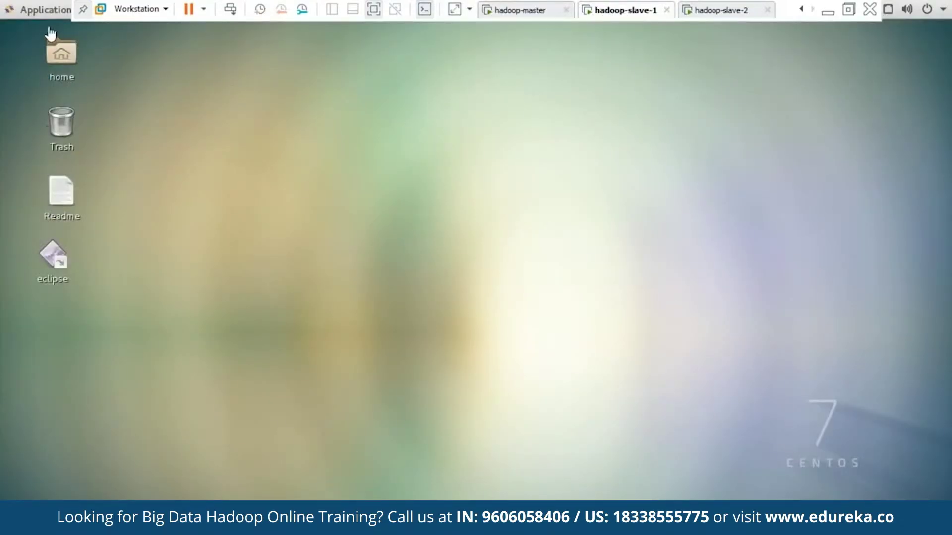
{"action": "left_click", "coordinate": [30, 11]}
{"action": "mouse_move", "coordinate": [43, 138]}
{"action": "left_click", "coordinate": [284, 95]}
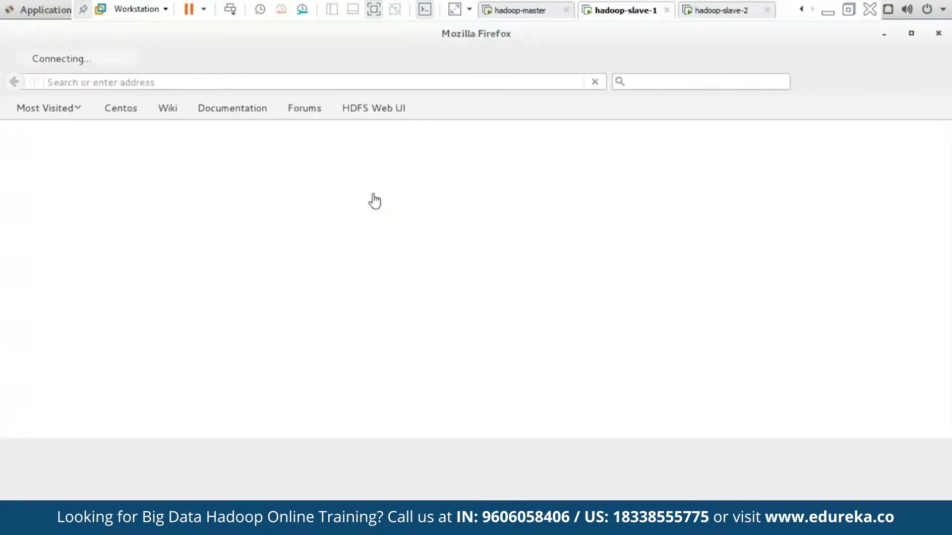
{"action": "left_click", "coordinate": [372, 108]}
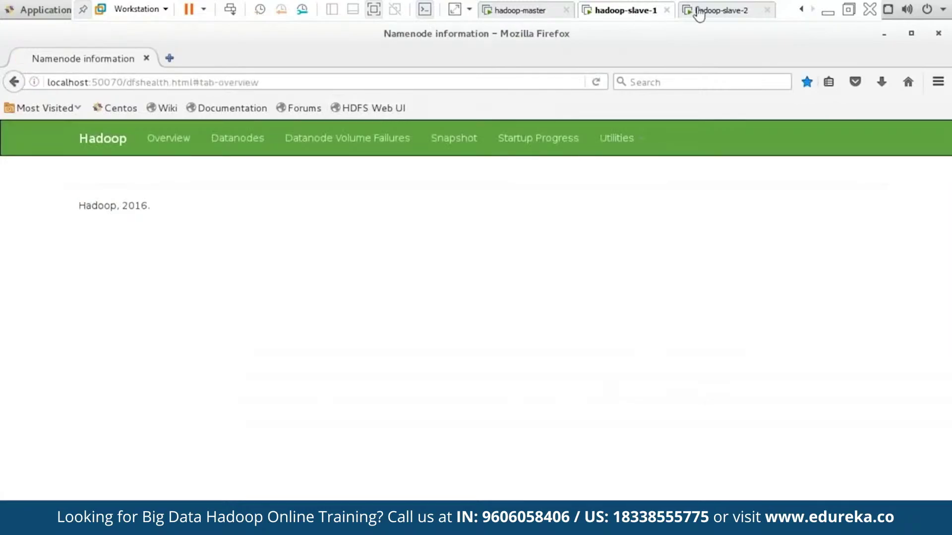
- On hadoop-slave-2, start the Firefox web browser
{"action": "left_click", "coordinate": [701, 11]}
{"action": "left_click", "coordinate": [40, 10]}
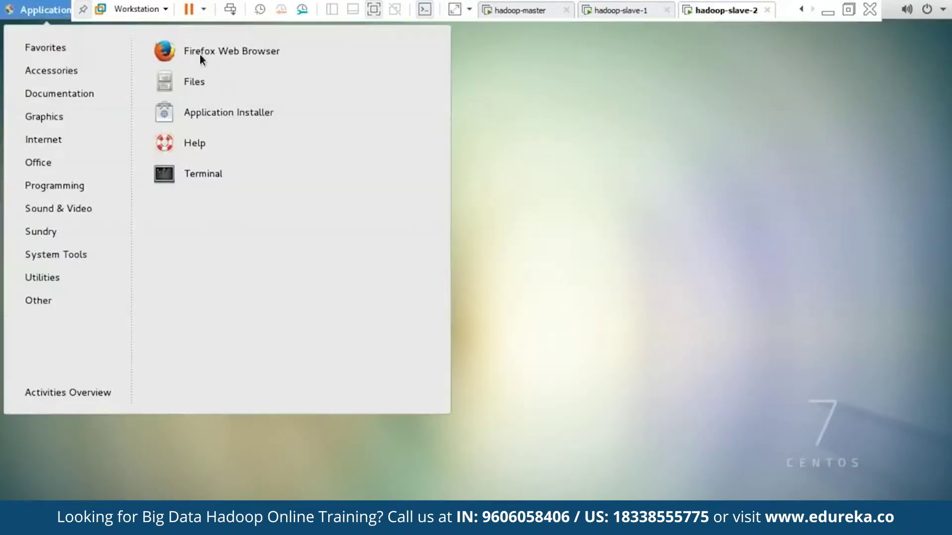
{"action": "left_click", "coordinate": [281, 52]}
- Compare the NameNode overview pages on hadoop-master, hadoop-slave-1 and hadoop-slave-2
{"action": "left_click", "coordinate": [603, 11]}
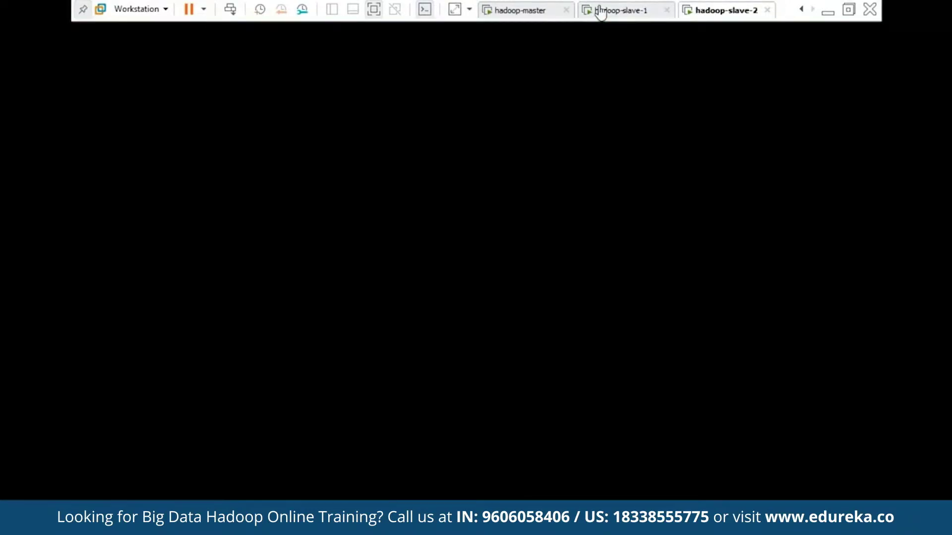
{"action": "left_click", "coordinate": [528, 10]}
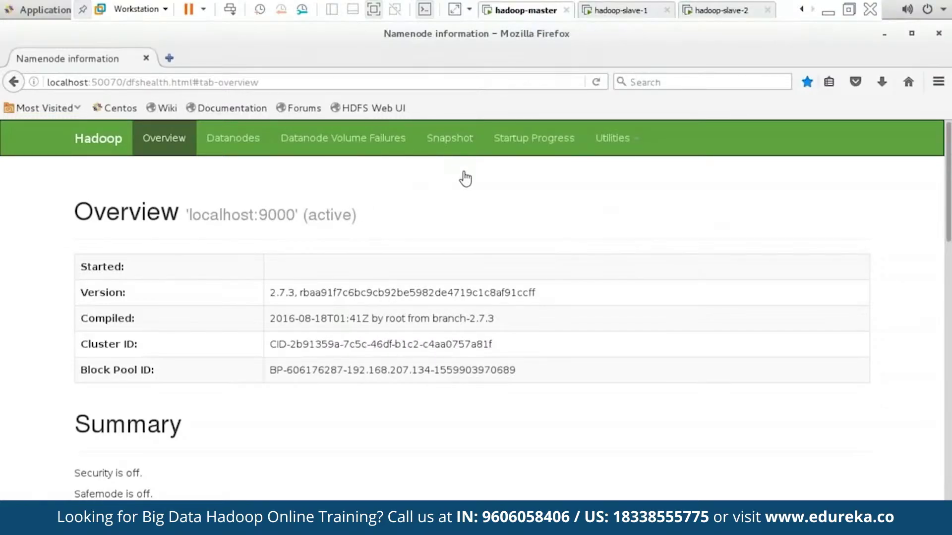
{"action": "left_click", "coordinate": [601, 11]}
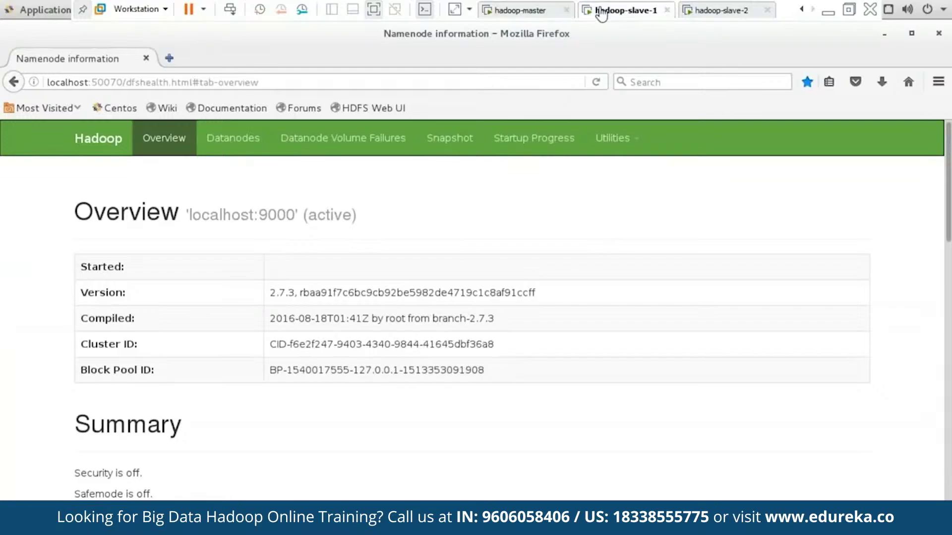
{"action": "left_click", "coordinate": [704, 11]}
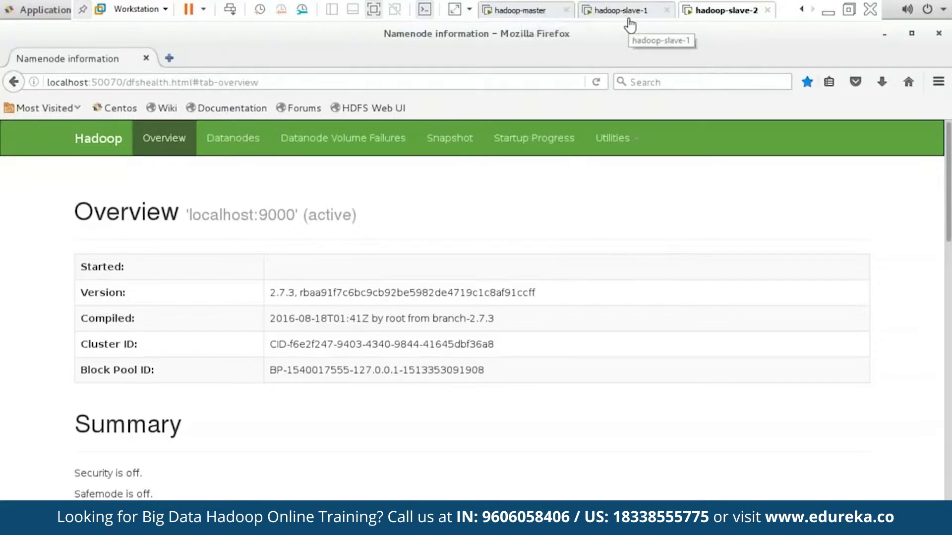
- Run ifconfig in a new terminal on hadoop-master and highlight the IPv4 address of the ens34 interface
{"action": "left_click", "coordinate": [518, 10]}
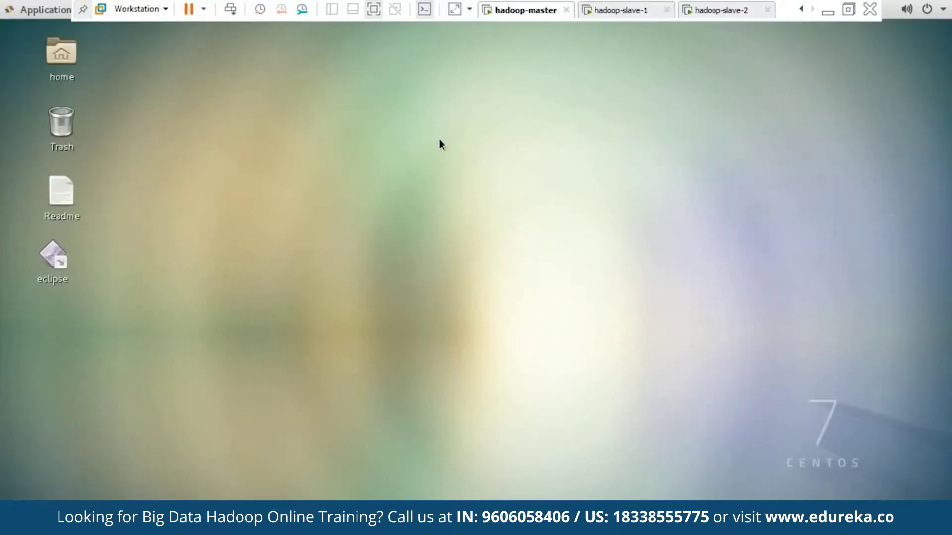
{"action": "right_click", "coordinate": [439, 139]}
{"action": "left_click", "coordinate": [463, 178]}
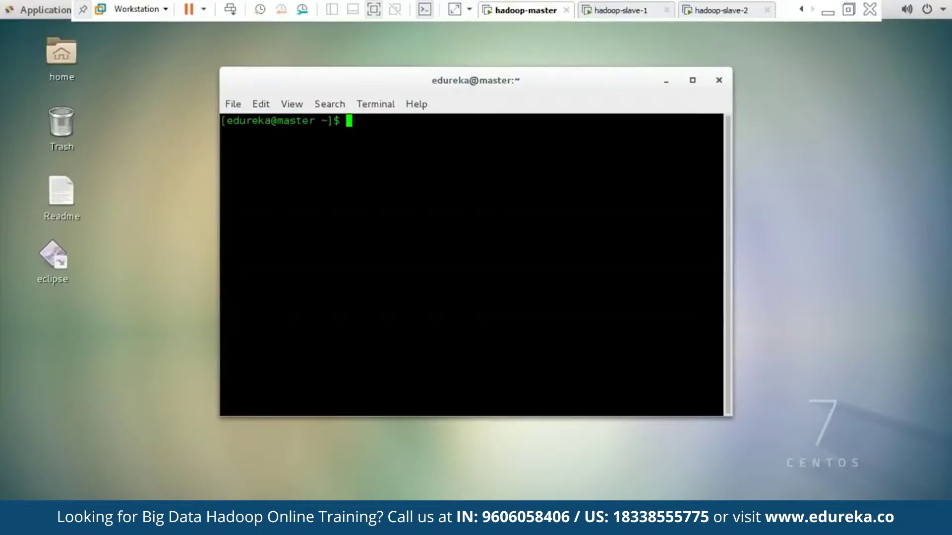
{"action": "type", "text": "ifconfig"}
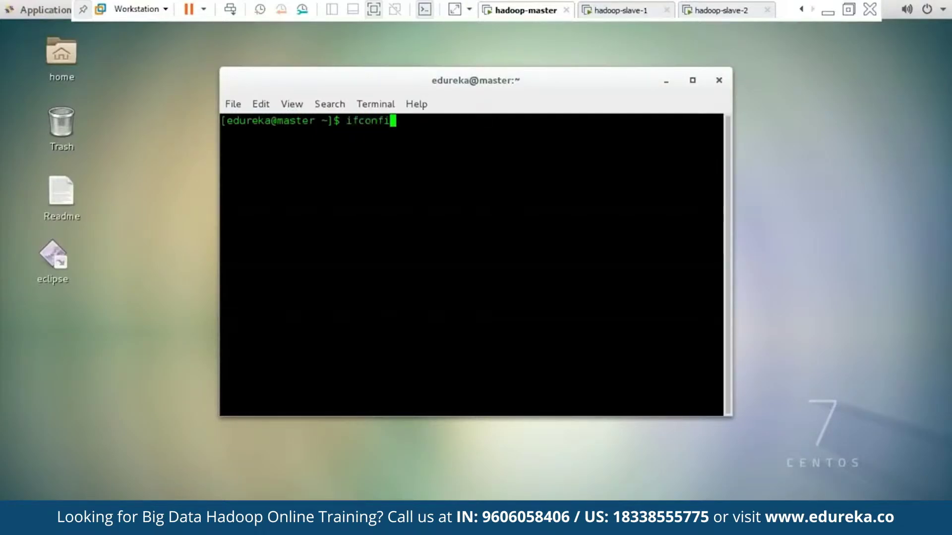
{"action": "key", "text": "Return"}
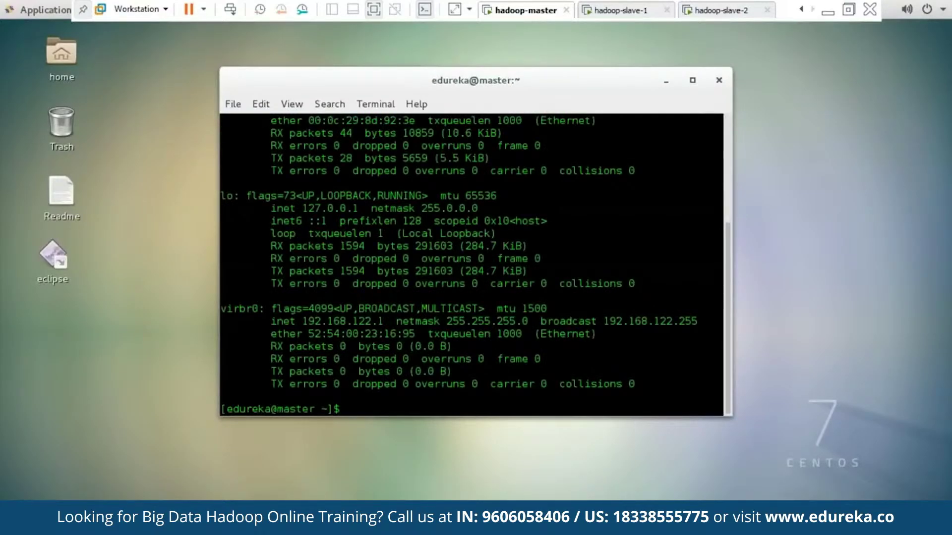
{"action": "scroll", "coordinate": [367, 263], "scroll_direction": "up", "scroll_amount": 3}
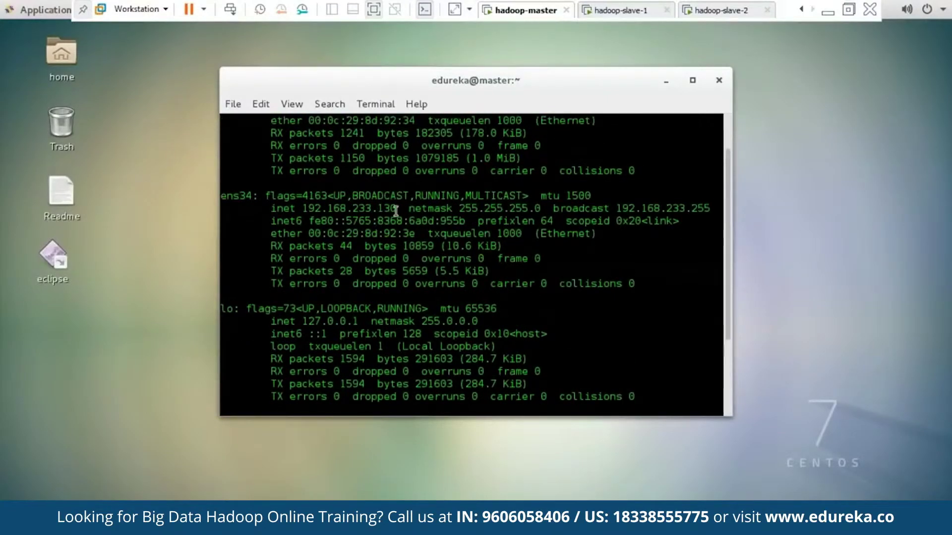
{"action": "left_click_drag", "start_coordinate": [401, 208], "coordinate": [296, 208]}
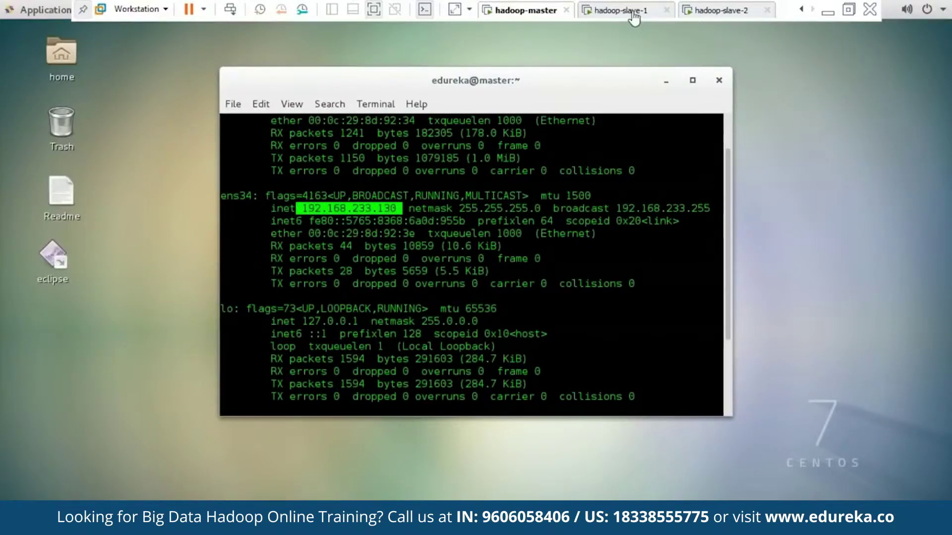
- Run ifconfig in a new terminal on hadoop-slave-1 and highlight the IPv4 address of the ens34 interface
{"action": "left_click", "coordinate": [608, 11]}
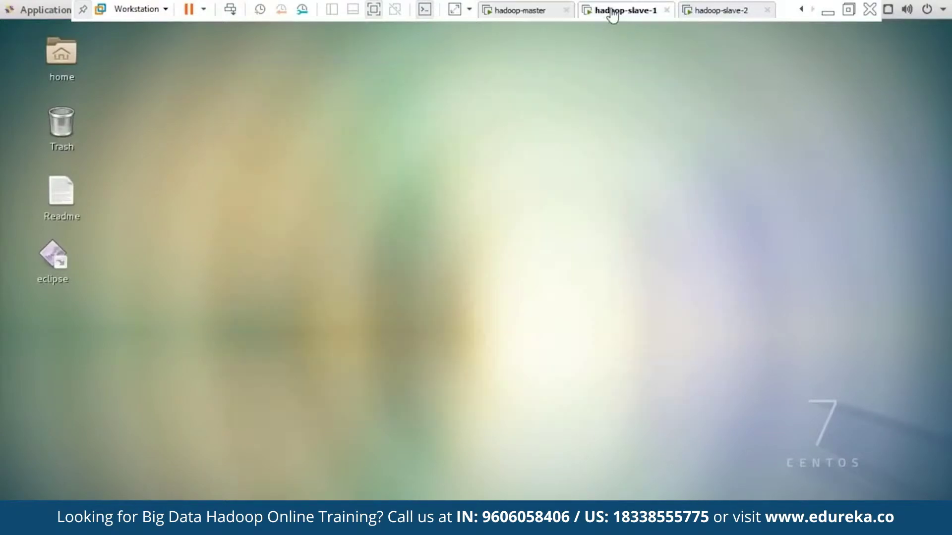
{"action": "right_click", "coordinate": [466, 189]}
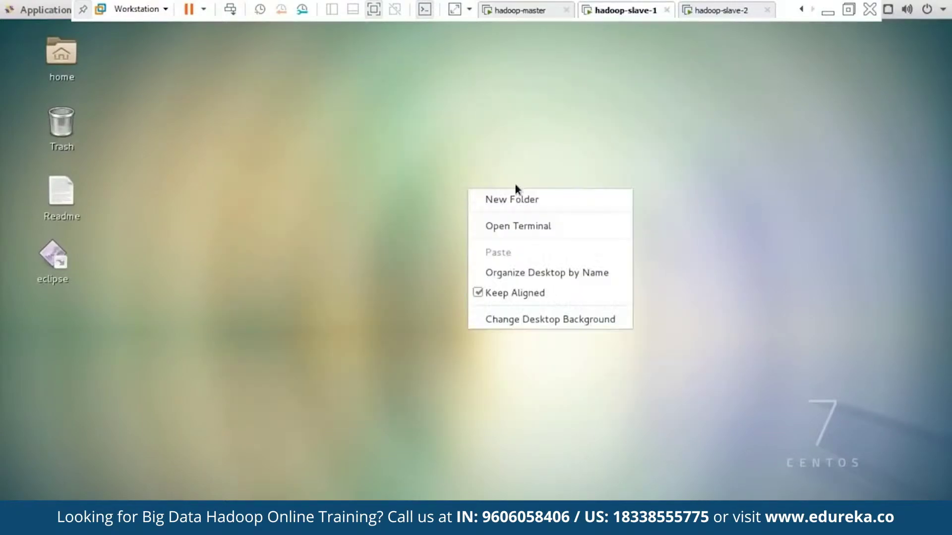
{"action": "left_click", "coordinate": [516, 232]}
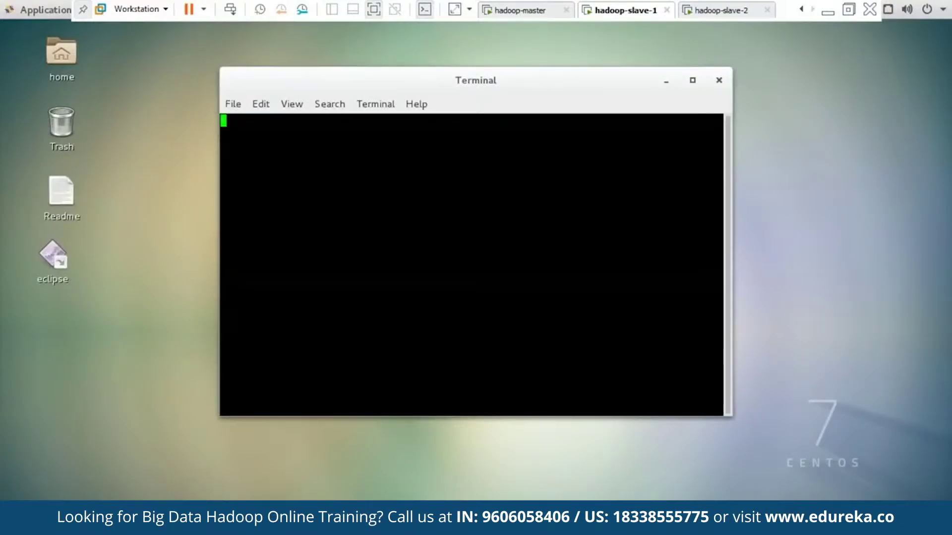
{"action": "type", "text": "ifco"}
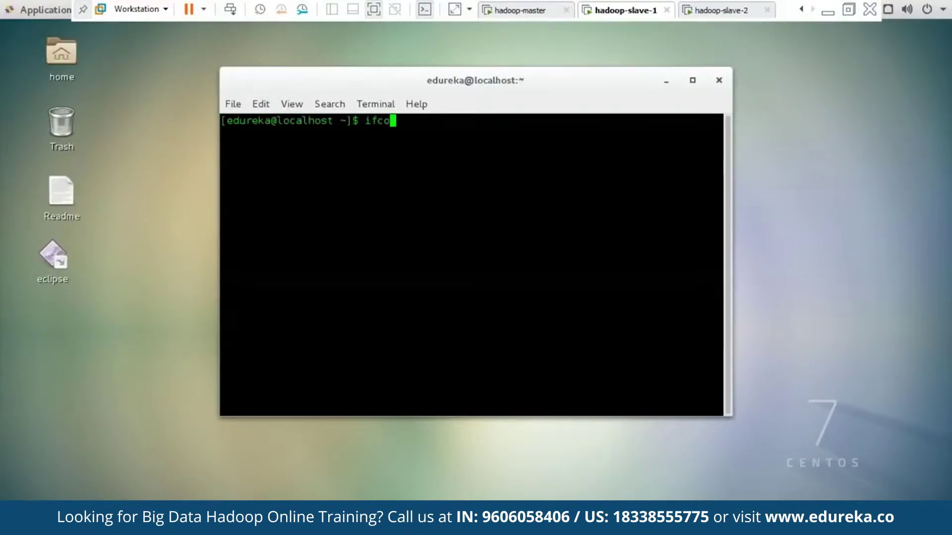
{"action": "type", "text": "nfig"}
{"action": "key", "text": "Return"}
{"action": "scroll", "coordinate": [450, 233], "scroll_direction": "up", "scroll_amount": 2}
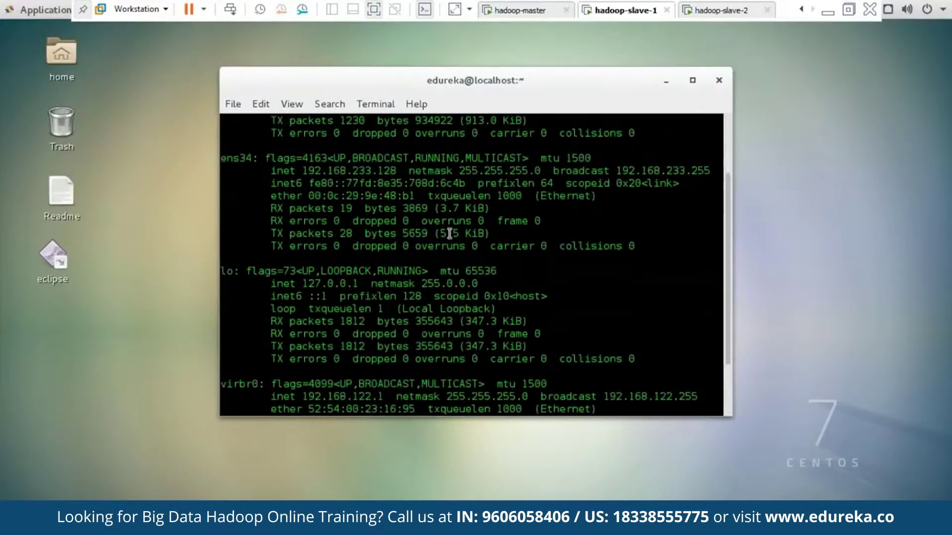
{"action": "left_click_drag", "start_coordinate": [397, 165], "coordinate": [302, 168]}
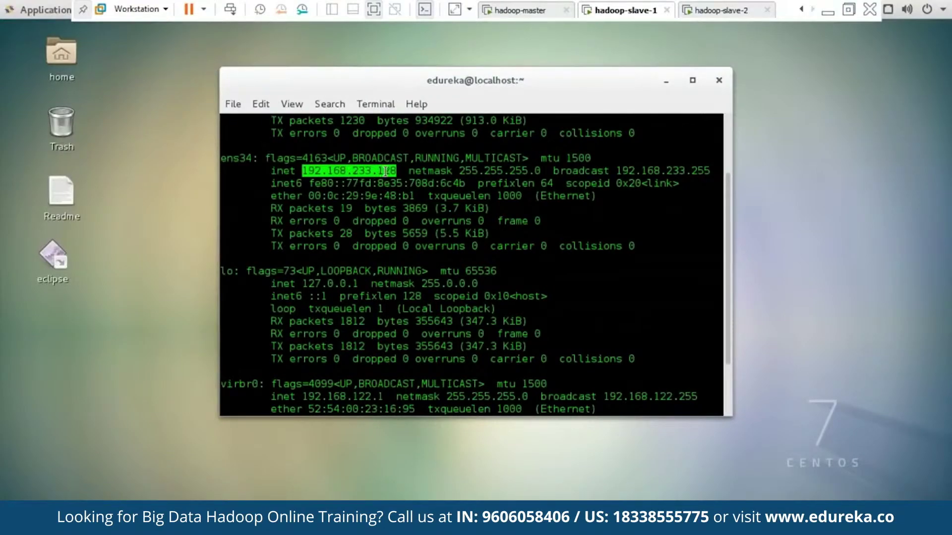
- Run ifconfig in the terminal on hadoop-slave-2 and highlight the IPv4 address of the ens34 interface
{"action": "left_click", "coordinate": [720, 10]}
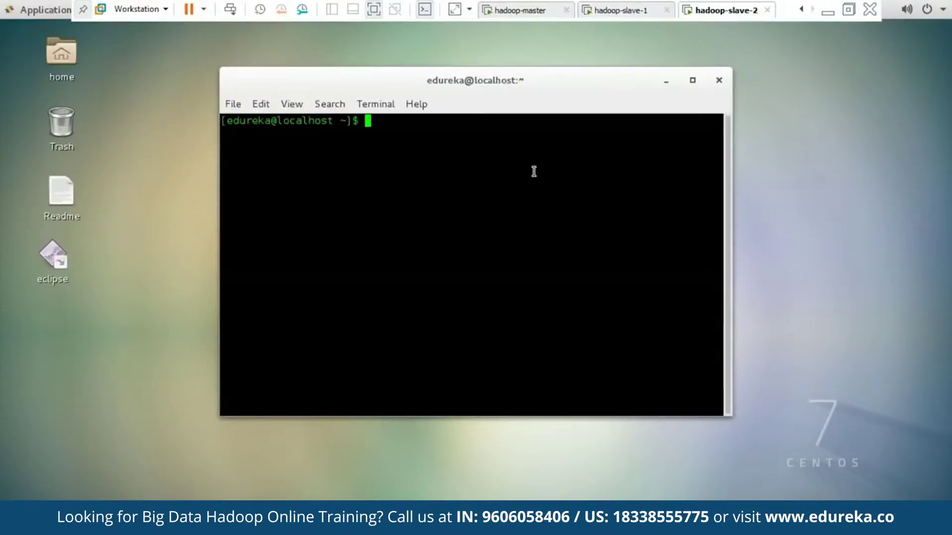
{"action": "type", "text": "ifconfig"}
{"action": "key", "text": "Return"}
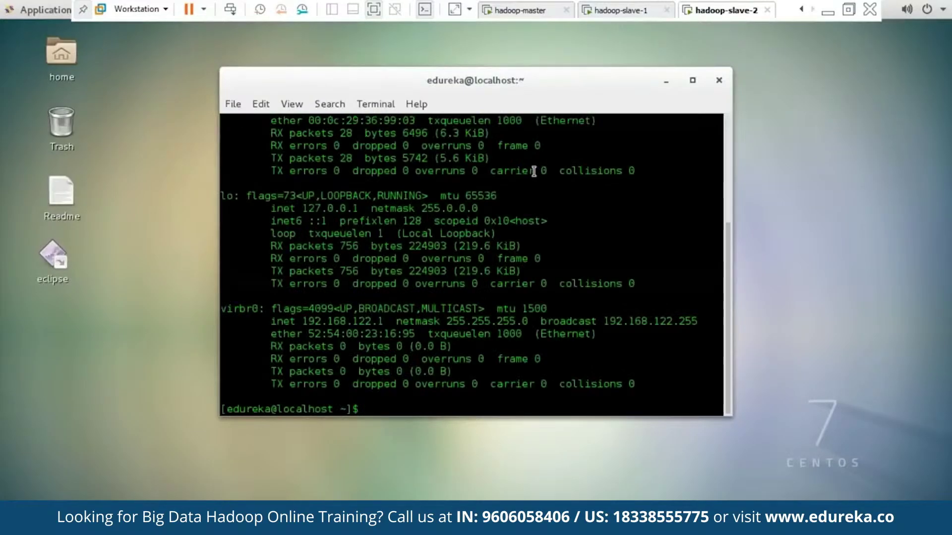
{"action": "scroll", "coordinate": [303, 158], "scroll_direction": "up", "scroll_amount": 1}
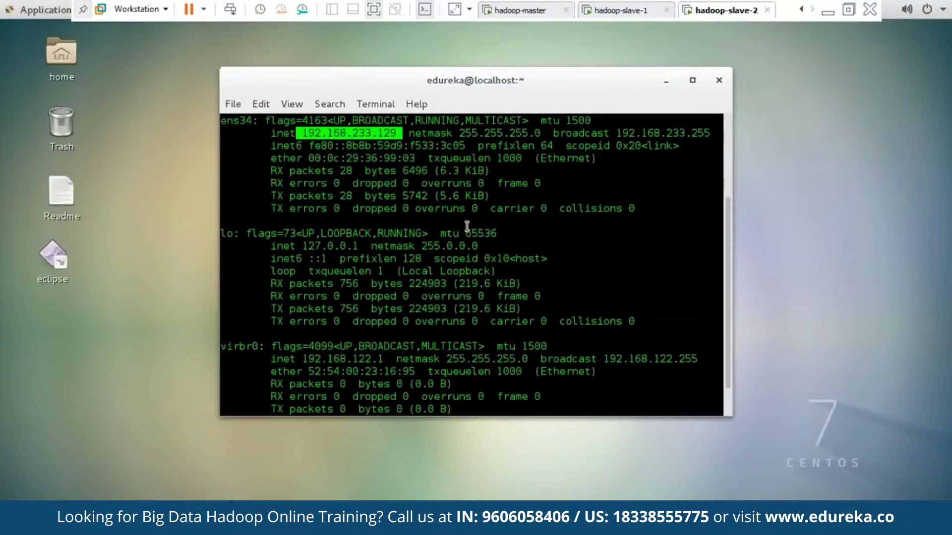
- On hadoop-master, open the /etc/hosts file in vi from a new terminal
{"action": "left_click", "coordinate": [519, 10]}
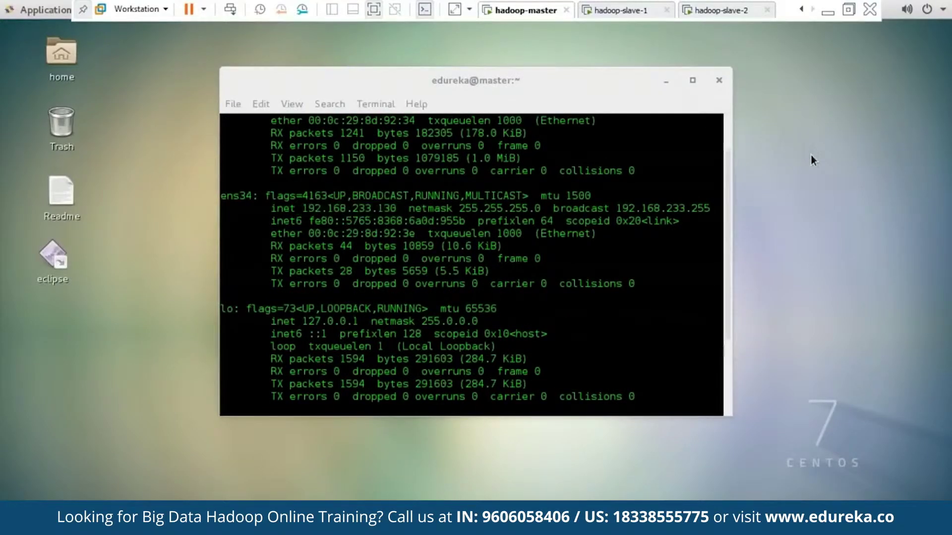
{"action": "right_click", "coordinate": [774, 132]}
{"action": "left_click", "coordinate": [795, 170]}
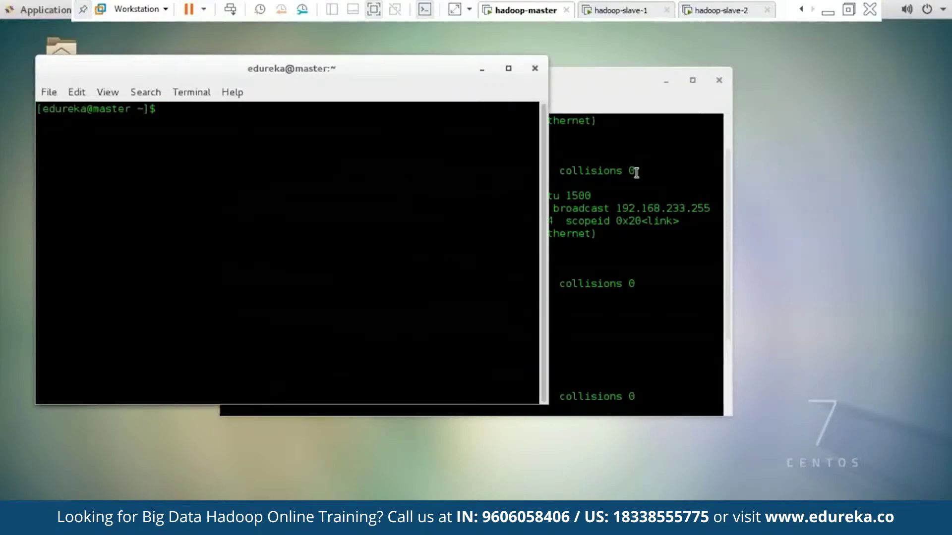
{"action": "type", "text": "vi /etc/hosts"}
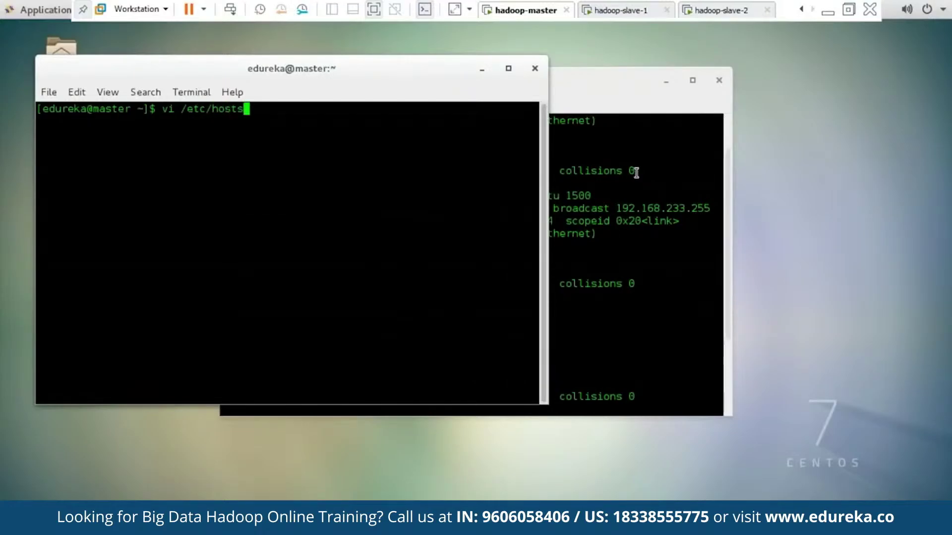
{"action": "key", "text": "Return"}
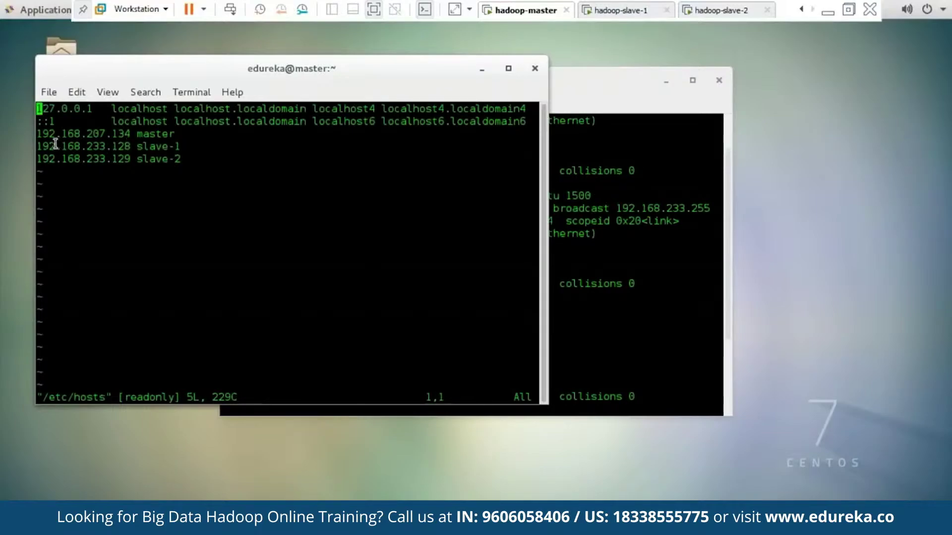
- Highlight the master address and hostname, the slave-1 address, and all three cluster entries in hadoop-master's hosts file, then clear the selection
{"action": "left_click_drag", "start_coordinate": [36, 133], "coordinate": [139, 138]}
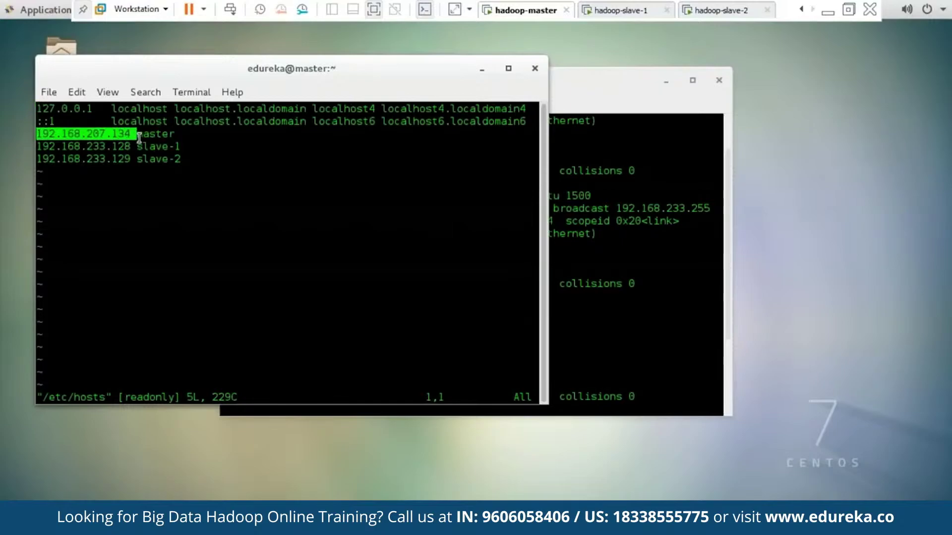
{"action": "double_click", "coordinate": [166, 134]}
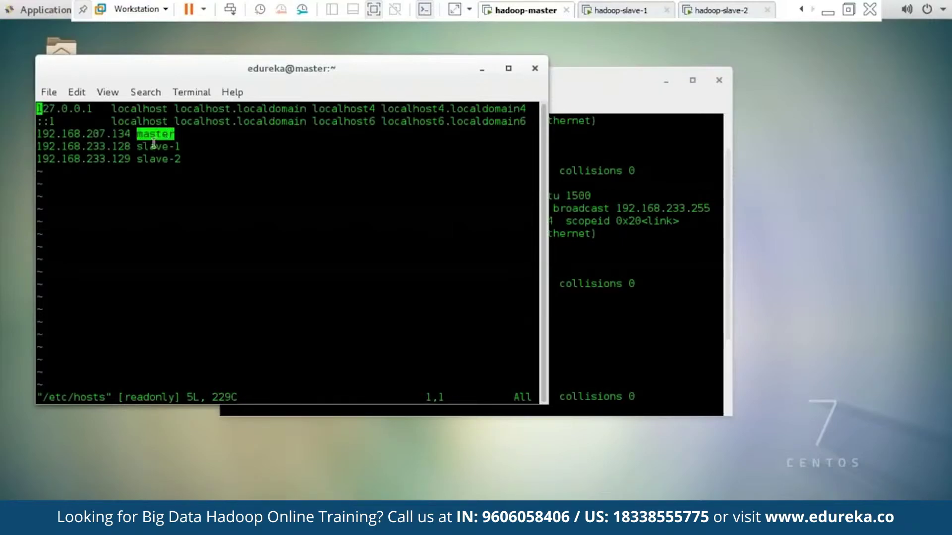
{"action": "double_click", "coordinate": [46, 147]}
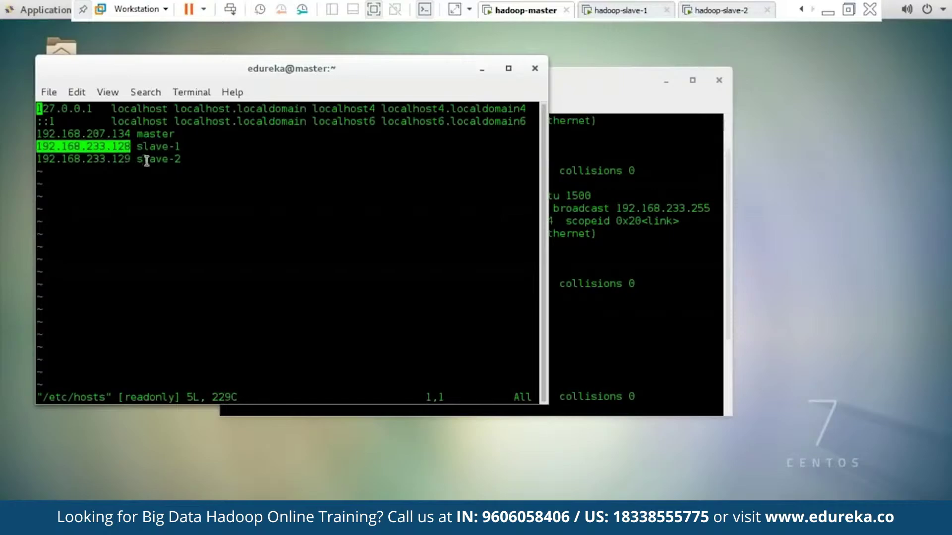
{"action": "left_click_drag", "start_coordinate": [184, 163], "coordinate": [29, 135]}
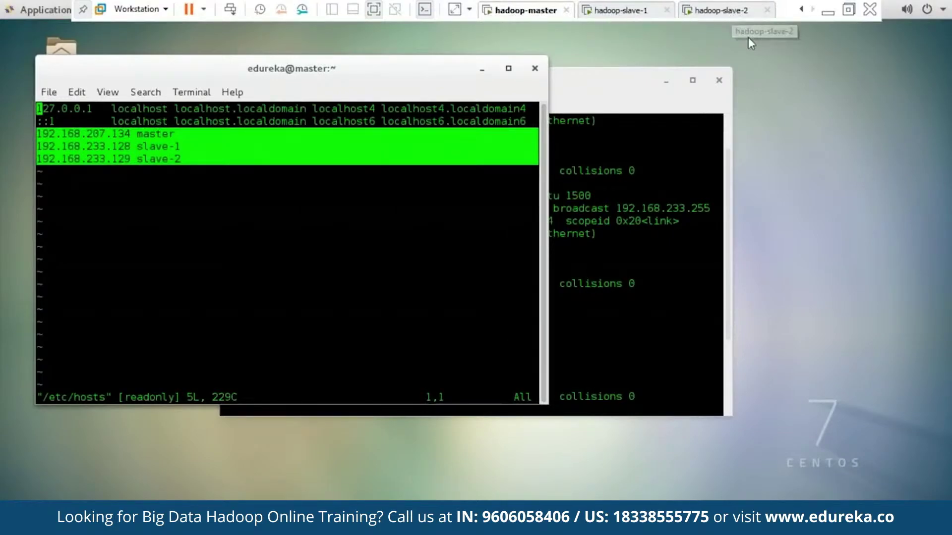
{"action": "left_click", "coordinate": [295, 237]}
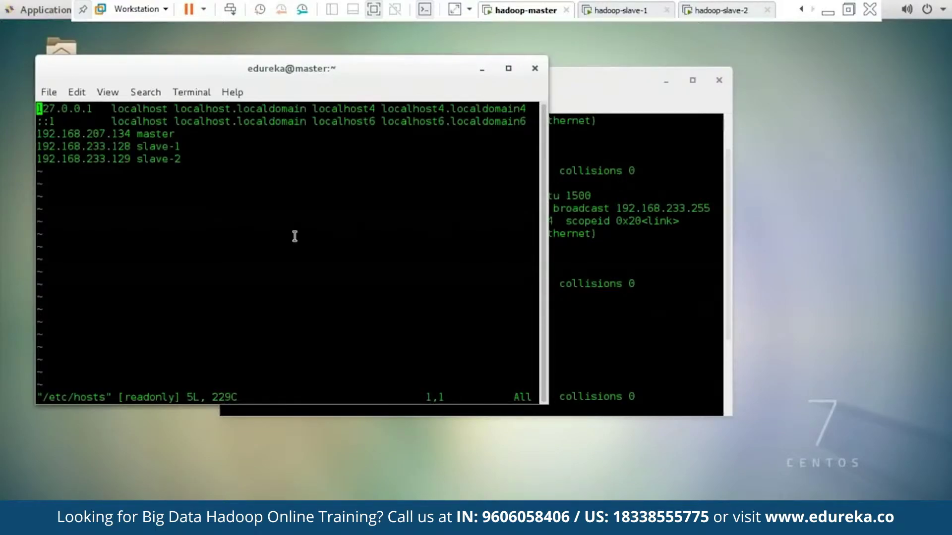
- On hadoop-slave-1, open /etc/hosts in vi from a new terminal and highlight the master, slave-1 and slave-2 entries
{"action": "left_click", "coordinate": [614, 10]}
{"action": "right_click", "coordinate": [792, 137]}
{"action": "left_click", "coordinate": [747, 186]}
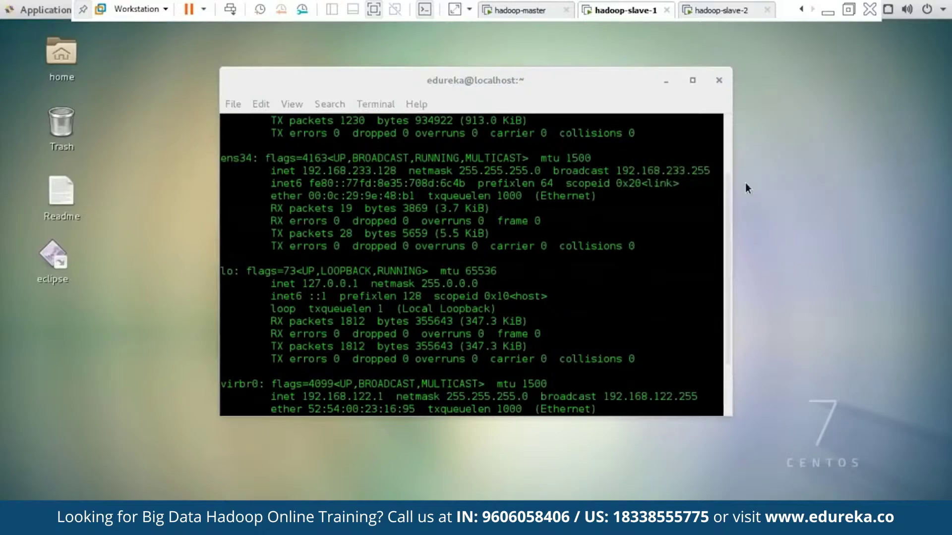
{"action": "type", "text": "vi /etc/hosts"}
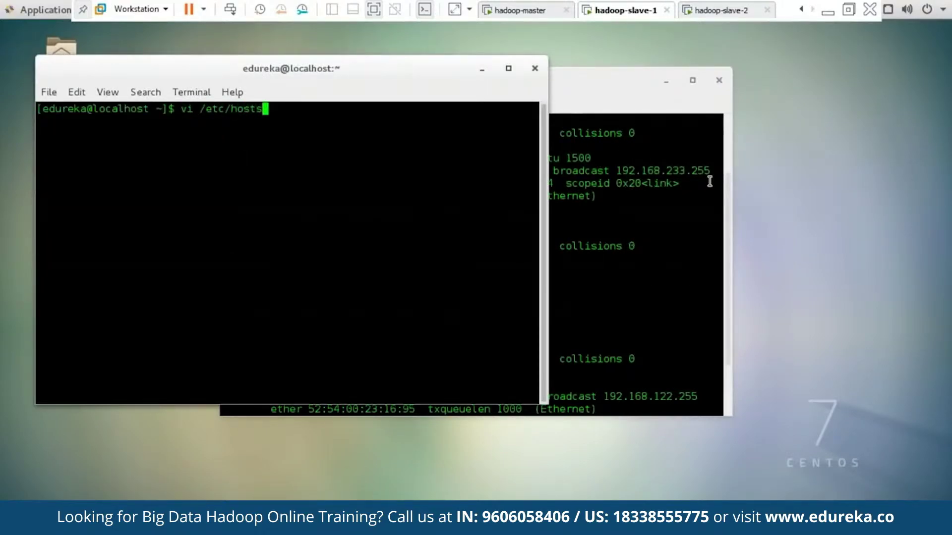
{"action": "key", "text": "Return"}
{"action": "left_click_drag", "start_coordinate": [209, 168], "coordinate": [27, 131]}
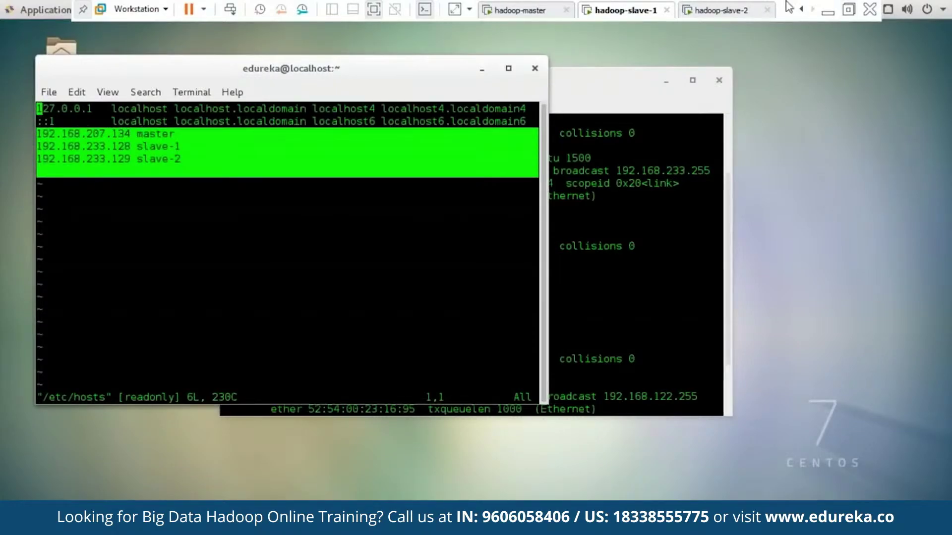
- On hadoop-slave-2, open the /etc/hosts file in vi from a new terminal
{"action": "left_click", "coordinate": [721, 11]}
{"action": "right_click", "coordinate": [790, 118]}
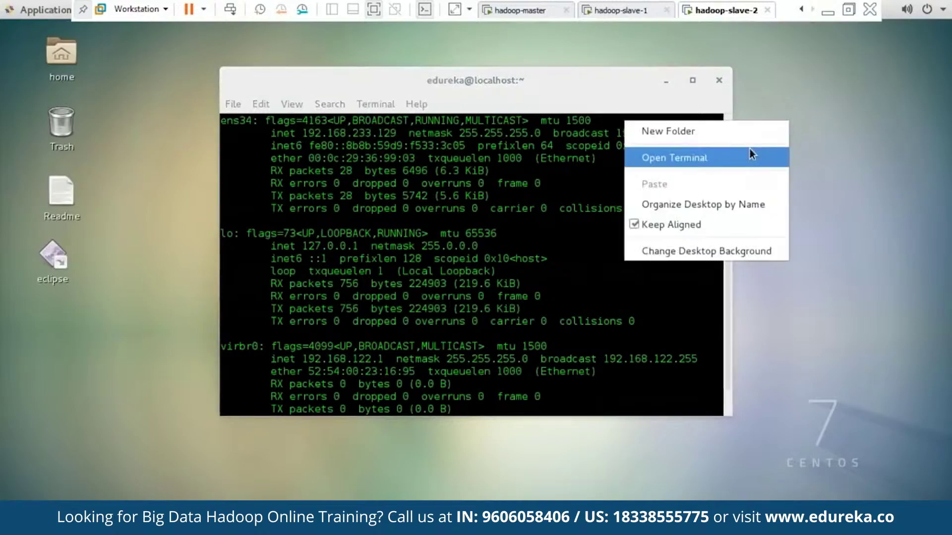
{"action": "left_click", "coordinate": [737, 151]}
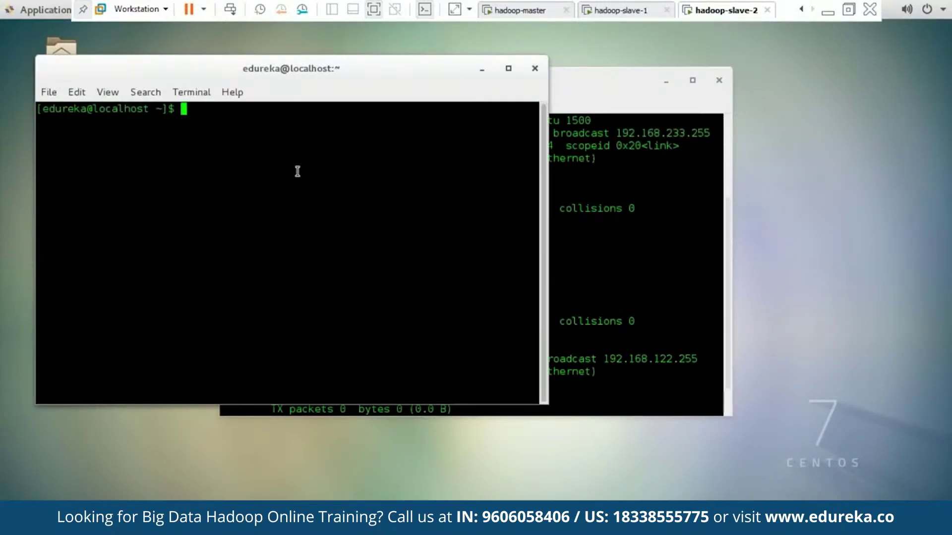
{"action": "type", "text": "vi /etc/"}
{"action": "type", "text": "hosts"}
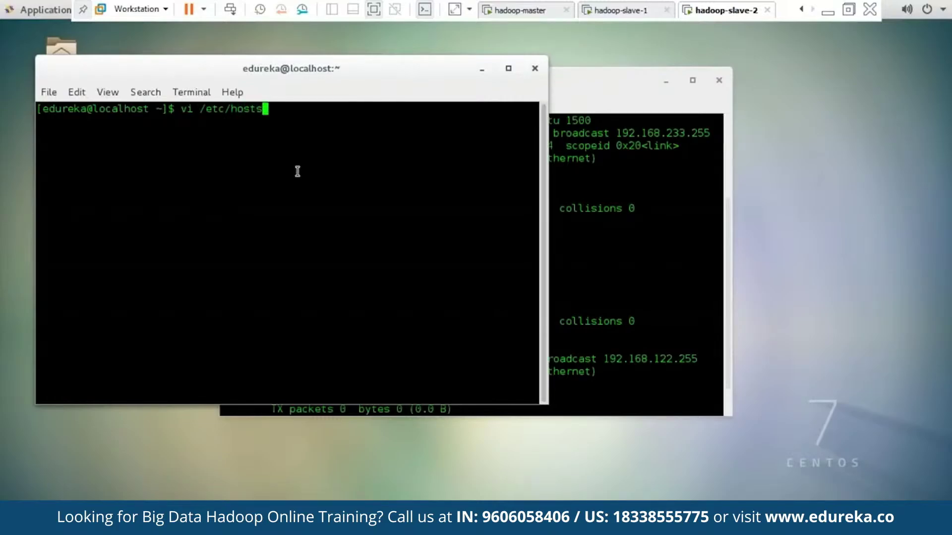
{"action": "key", "text": "Return"}
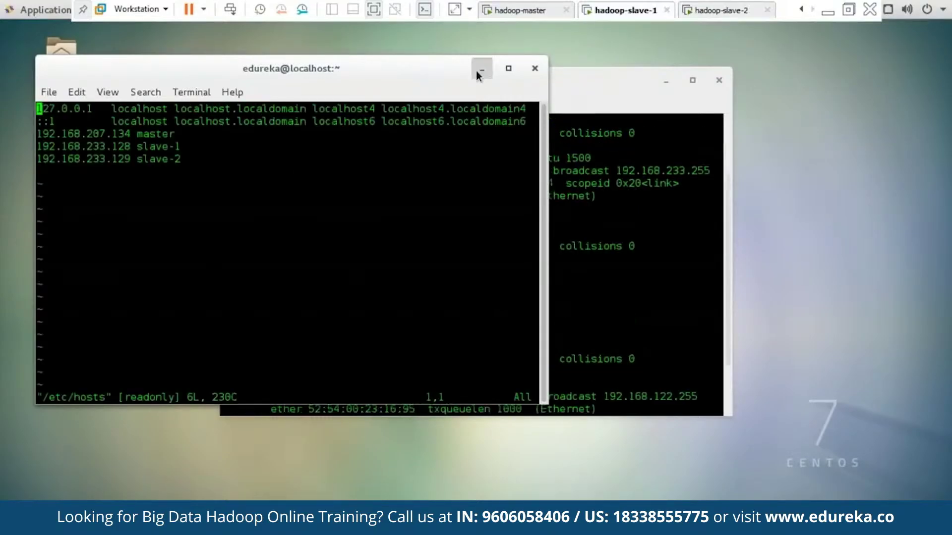
- Minimize the hosts file and ifconfig terminal windows on hadoop-slave-1 and hadoop-master
{"action": "left_click", "coordinate": [477, 75]}
{"action": "left_click", "coordinate": [658, 79]}
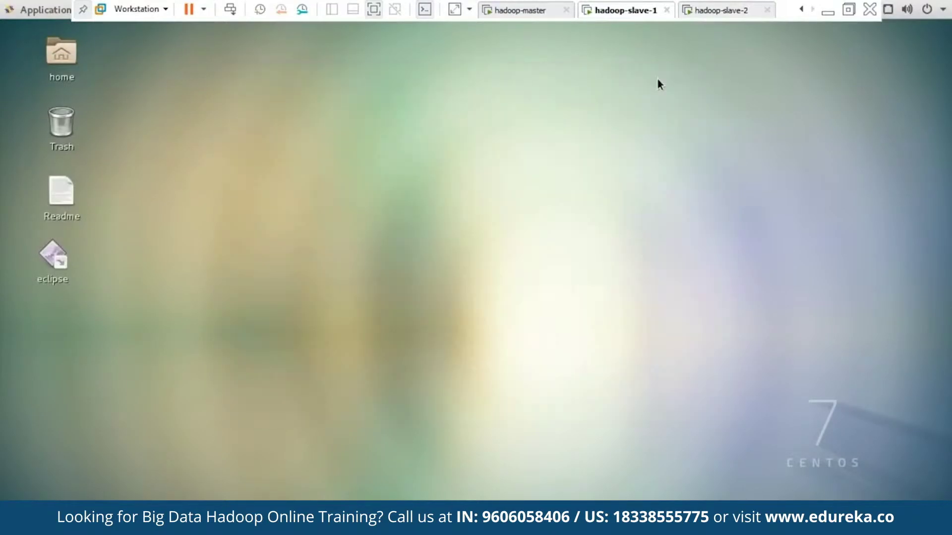
{"action": "left_click", "coordinate": [490, 10]}
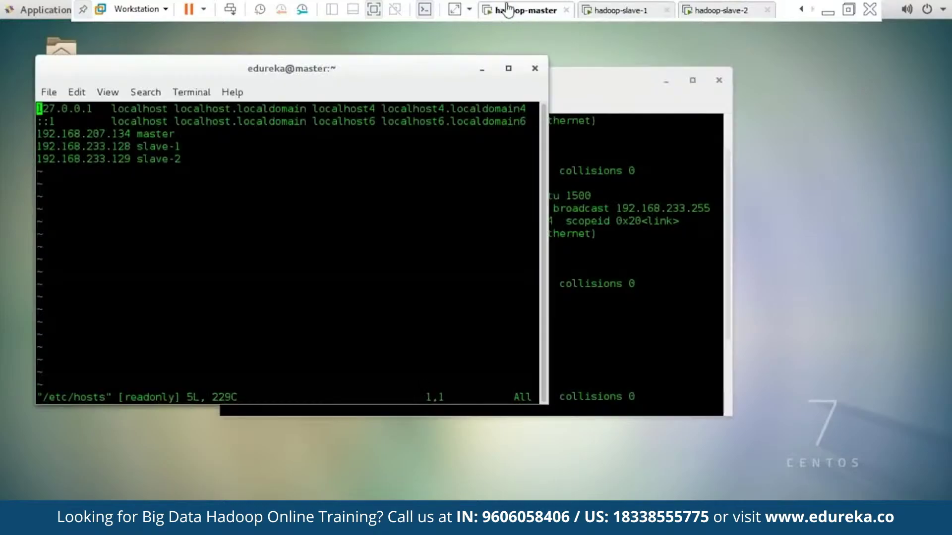
{"action": "left_click", "coordinate": [479, 75]}
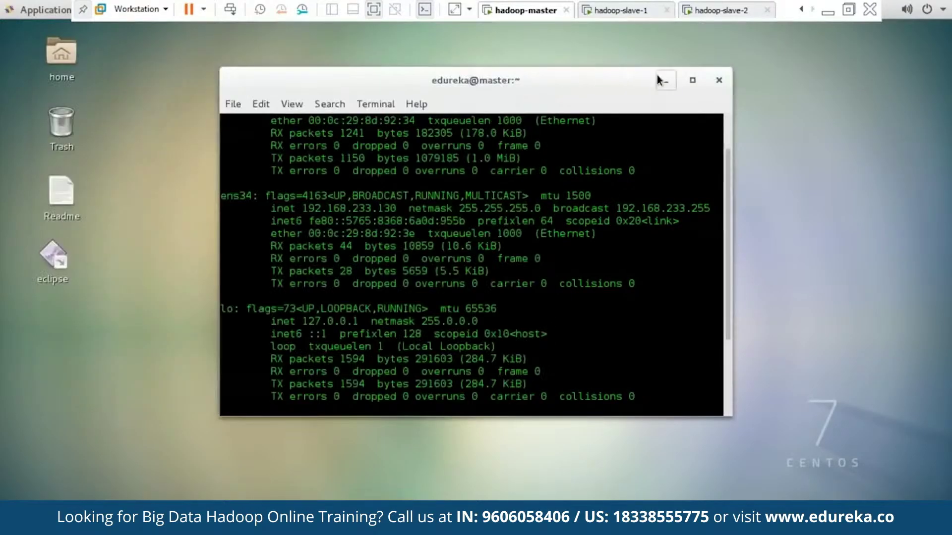
{"action": "left_click", "coordinate": [661, 79]}
- From a new terminal on hadoop-master, ping the slave-1 hostname listed in the hosts file, and minimize that terminal
{"action": "right_click", "coordinate": [468, 99]}
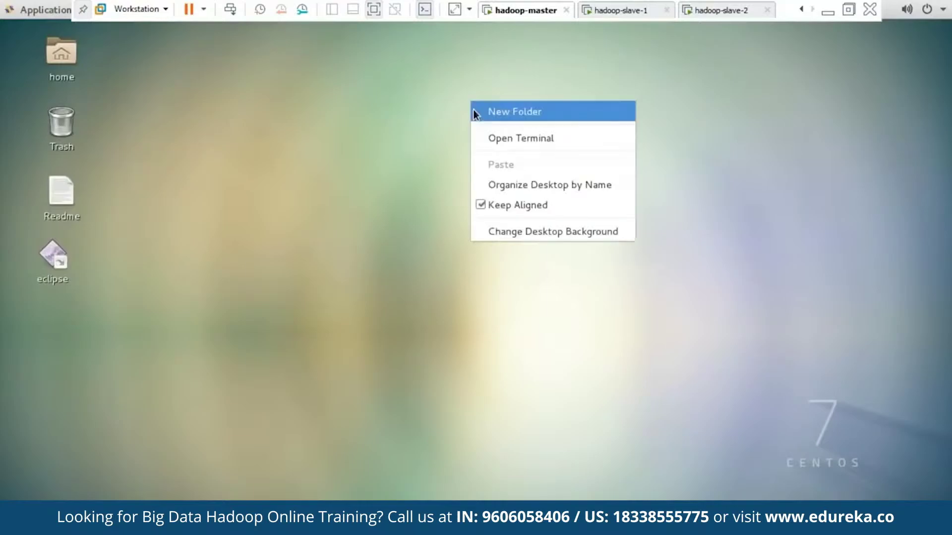
{"action": "left_click", "coordinate": [490, 134]}
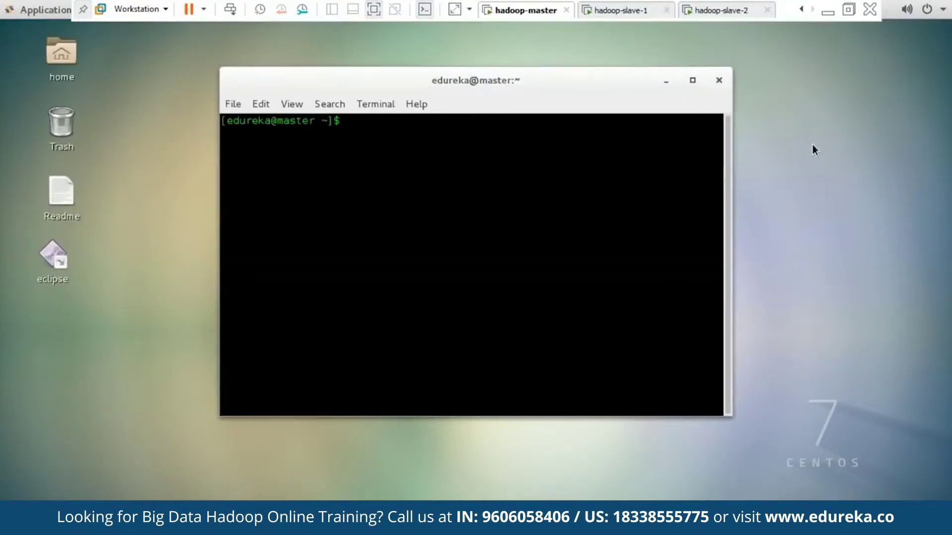
{"action": "key", "text": "alt+Tab"}
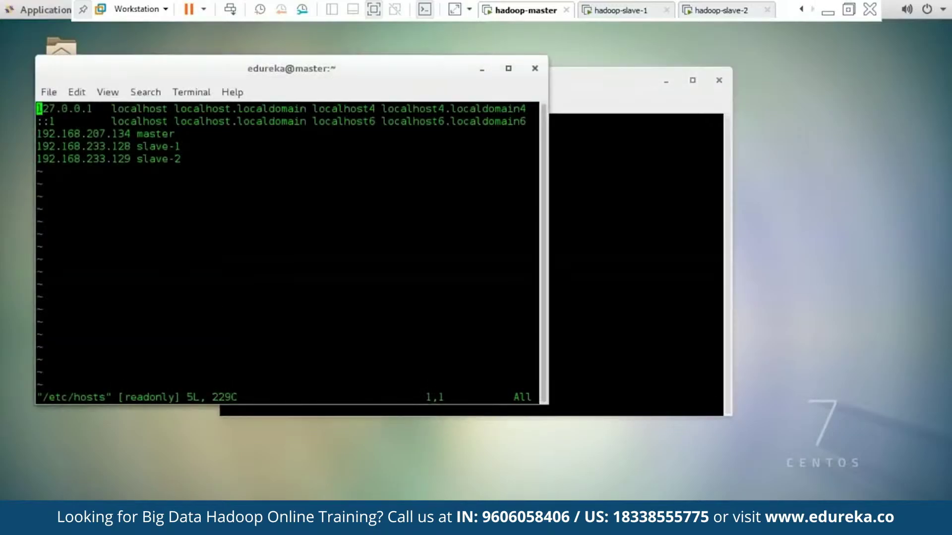
{"action": "left_click_drag", "start_coordinate": [185, 146], "coordinate": [140, 147]}
{"action": "left_click", "coordinate": [603, 178]}
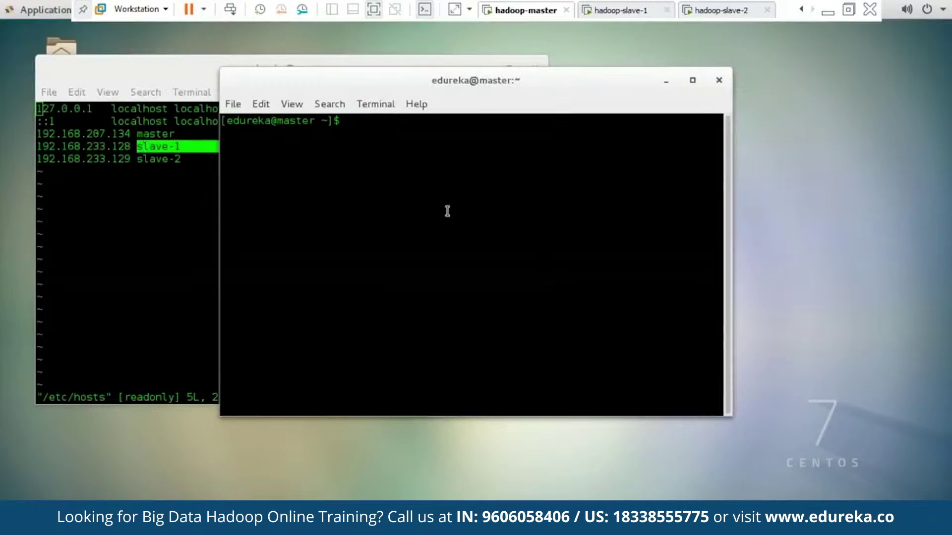
{"action": "type", "text": "ping "}
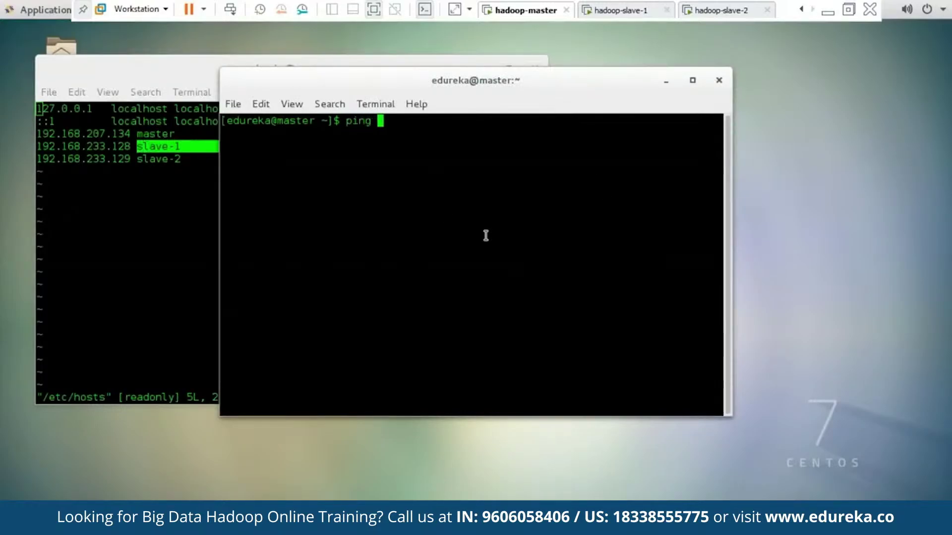
{"action": "type", "text": "slave-1"}
{"action": "key", "text": "Return"}
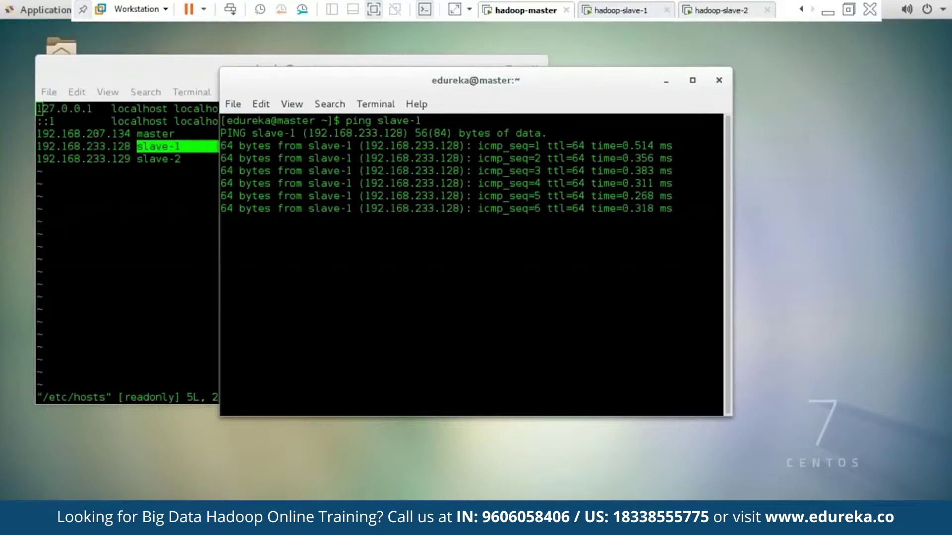
{"action": "left_click", "coordinate": [660, 83]}
- From another new terminal on hadoop-master, ping the slave-2 hostname listed in the hosts file, and minimize that terminal
{"action": "right_click", "coordinate": [667, 98]}
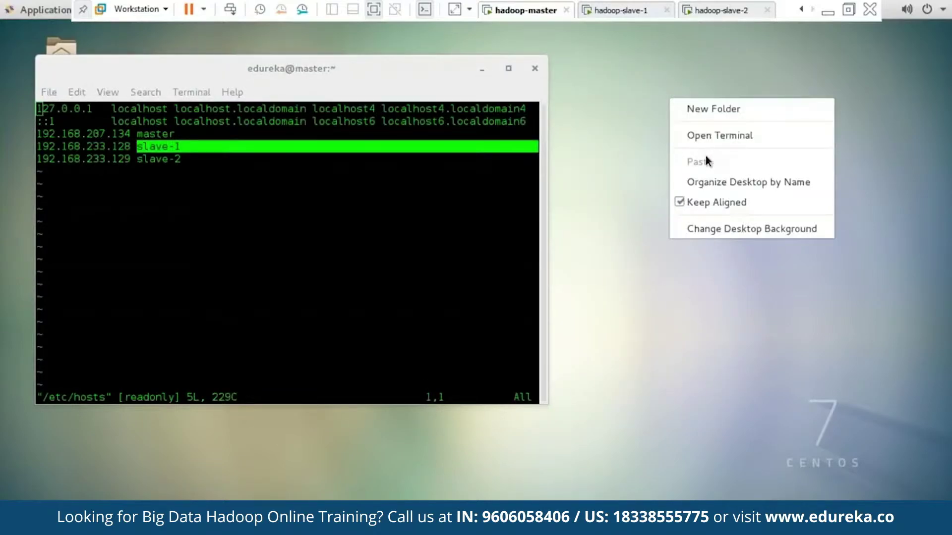
{"action": "left_click", "coordinate": [707, 142]}
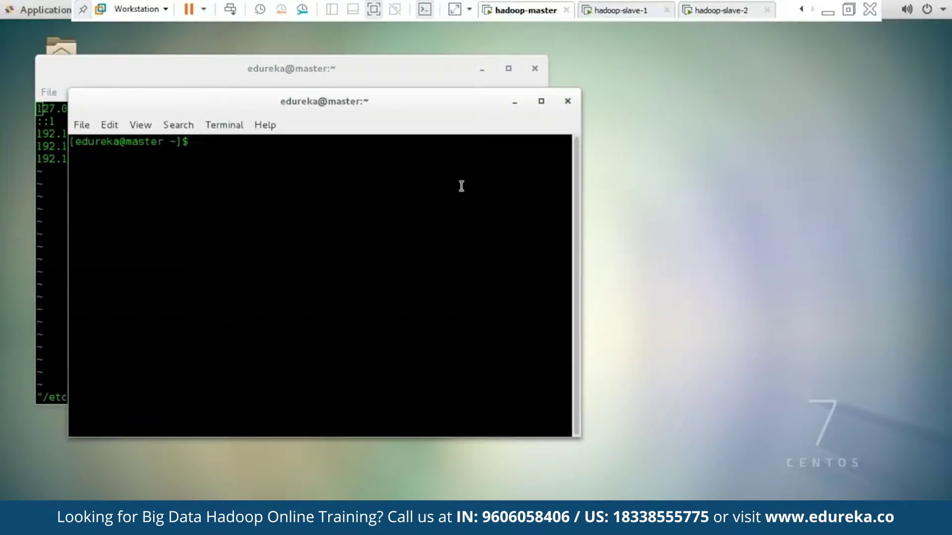
{"action": "type", "text": "ping"}
{"action": "left_click", "coordinate": [48, 182]}
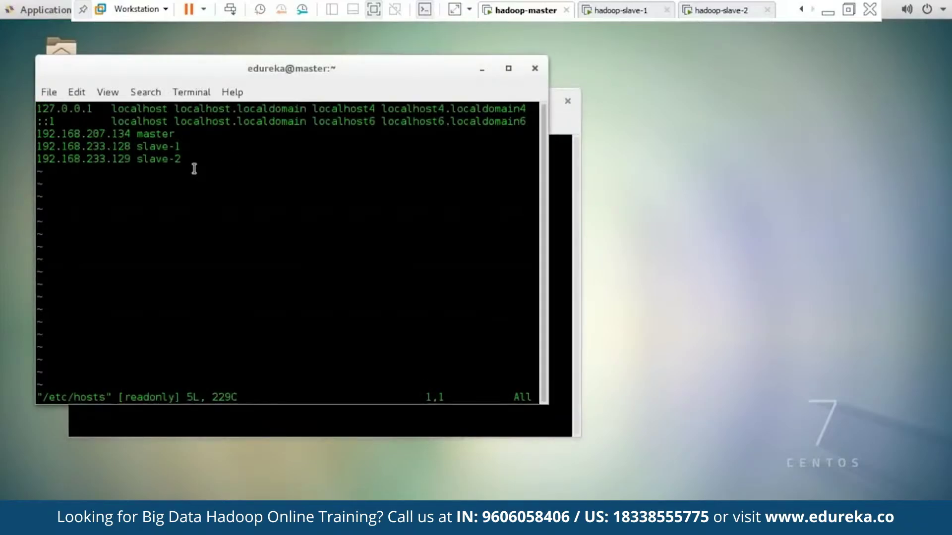
{"action": "left_click_drag", "start_coordinate": [183, 160], "coordinate": [143, 161]}
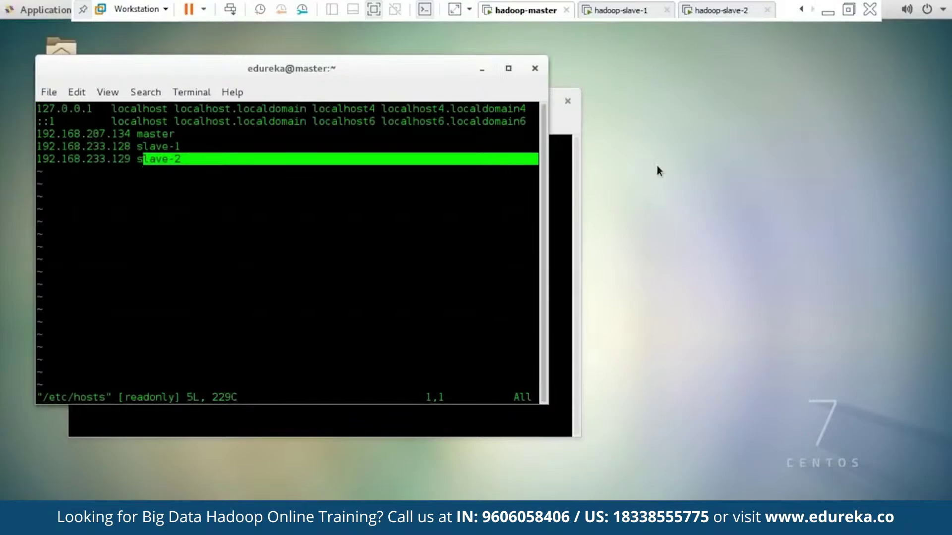
{"action": "left_click", "coordinate": [558, 203]}
{"action": "type", "text": "slave-"}
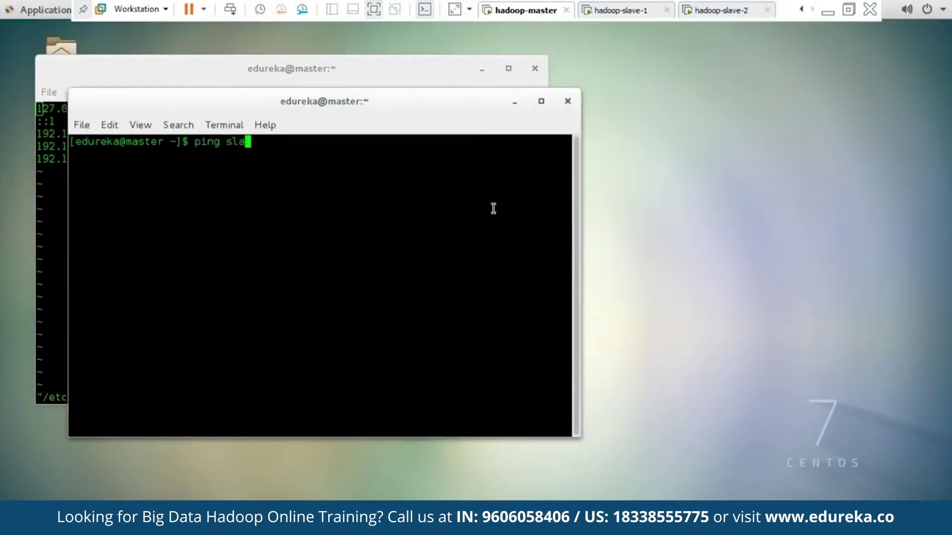
{"action": "type", "text": "2"}
{"action": "key", "text": "Return"}
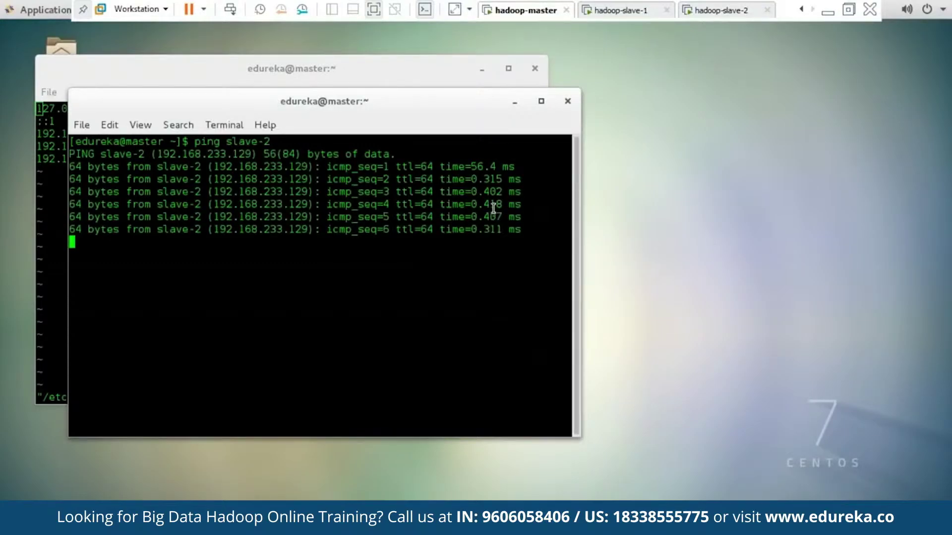
{"action": "left_click", "coordinate": [515, 101]}
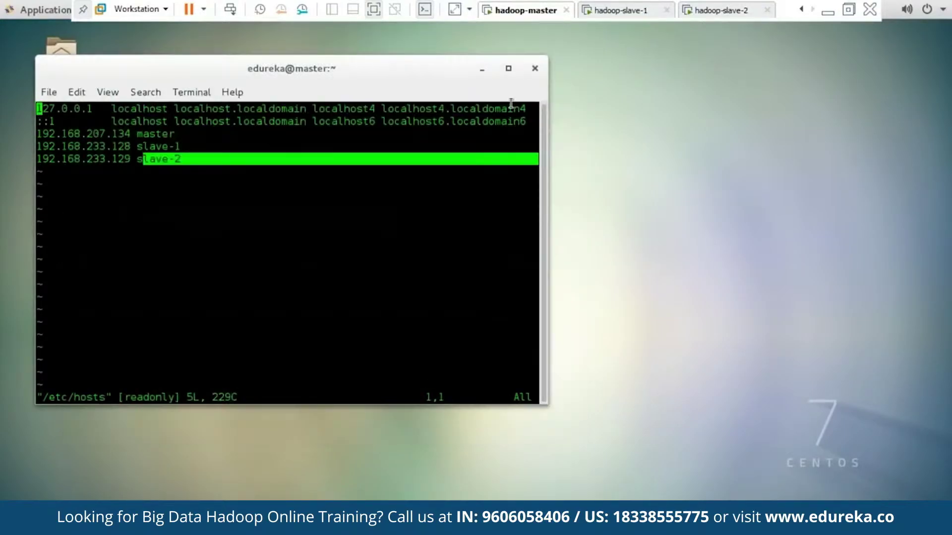
- Minimize the hosts file window on hadoop-master, and ping the master hostname from a new terminal on hadoop-slave-1
{"action": "left_click", "coordinate": [478, 67]}
{"action": "left_click", "coordinate": [605, 16]}
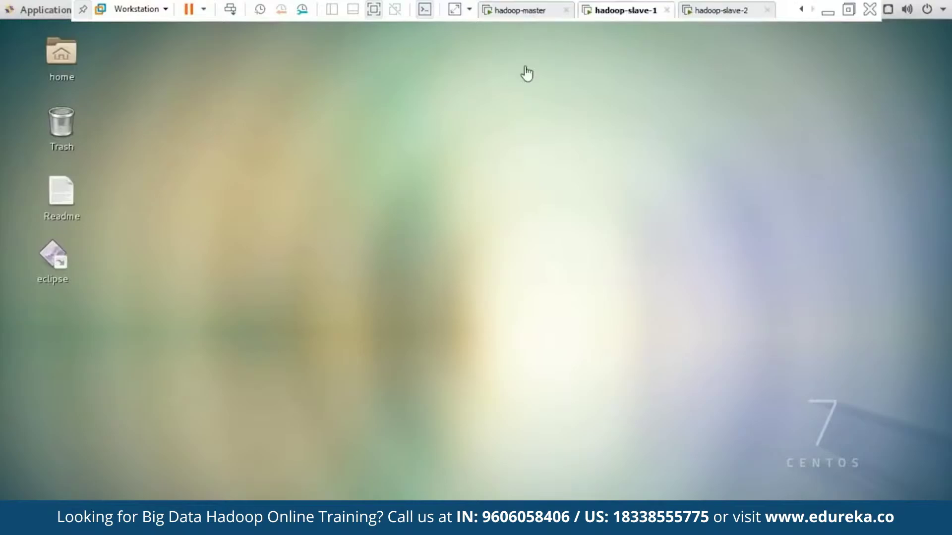
{"action": "right_click", "coordinate": [533, 158]}
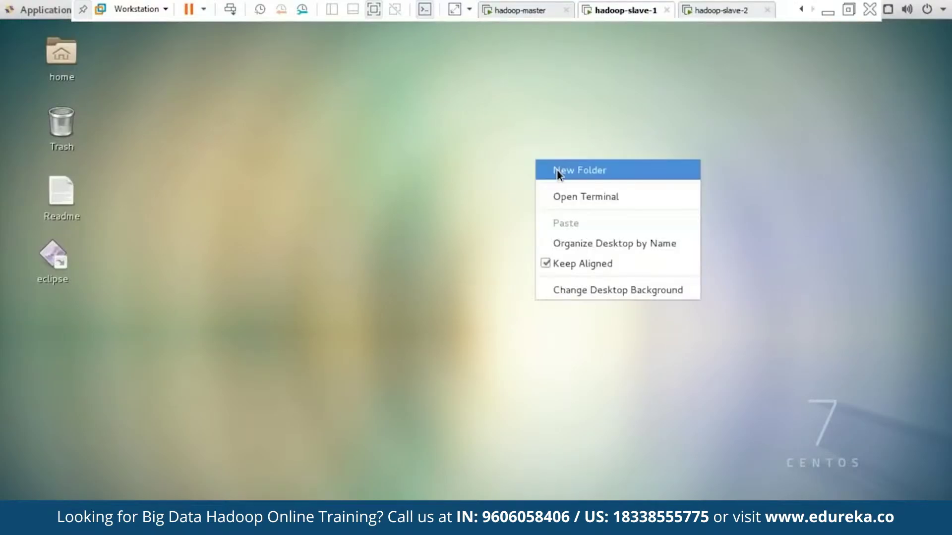
{"action": "left_click", "coordinate": [559, 196]}
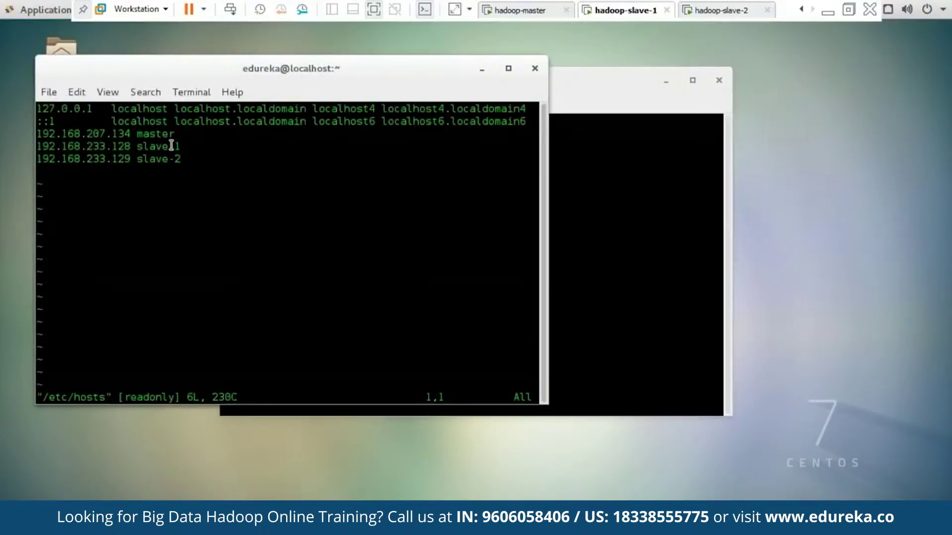
{"action": "left_click_drag", "start_coordinate": [177, 134], "coordinate": [133, 135]}
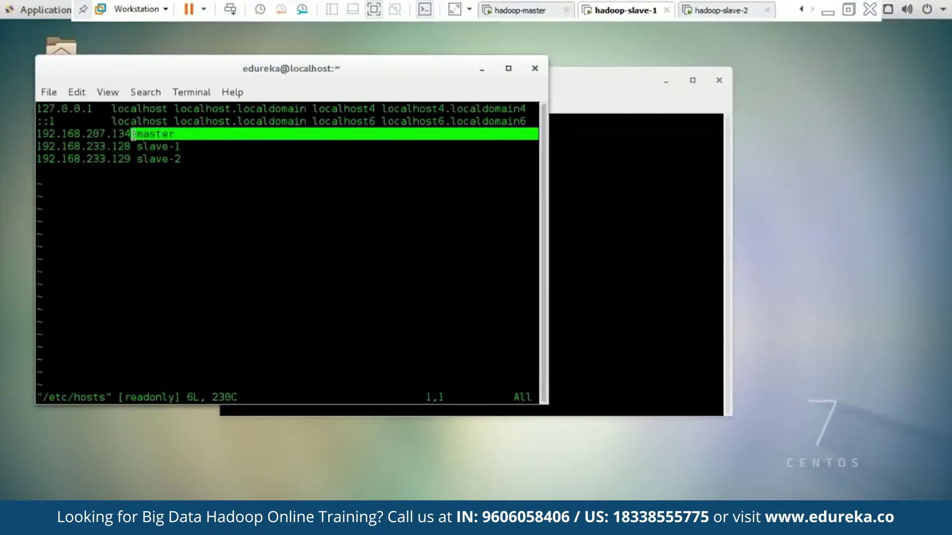
{"action": "left_click", "coordinate": [622, 134]}
{"action": "type", "text": "pimn"}
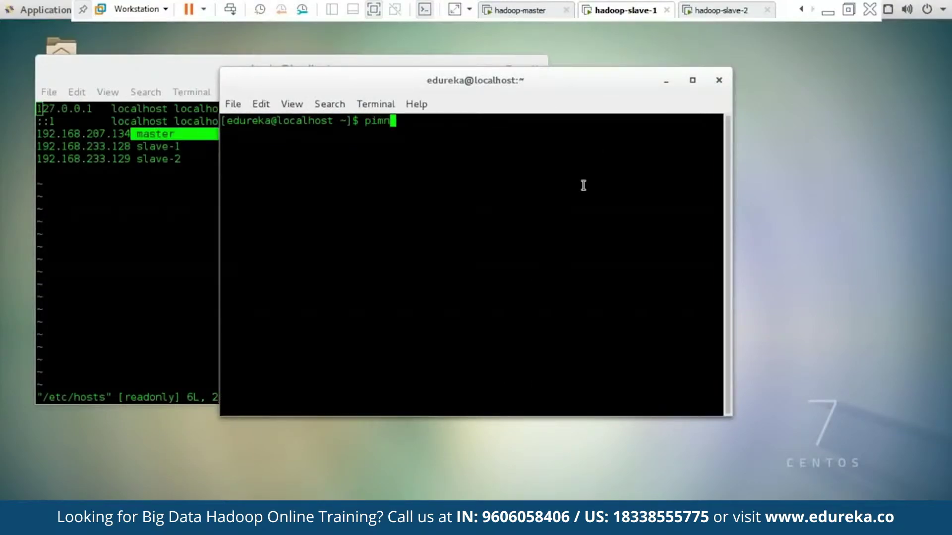
{"action": "key", "text": "BackSpace"}
{"action": "type", "text": "ng master"}
{"action": "key", "text": "Return"}
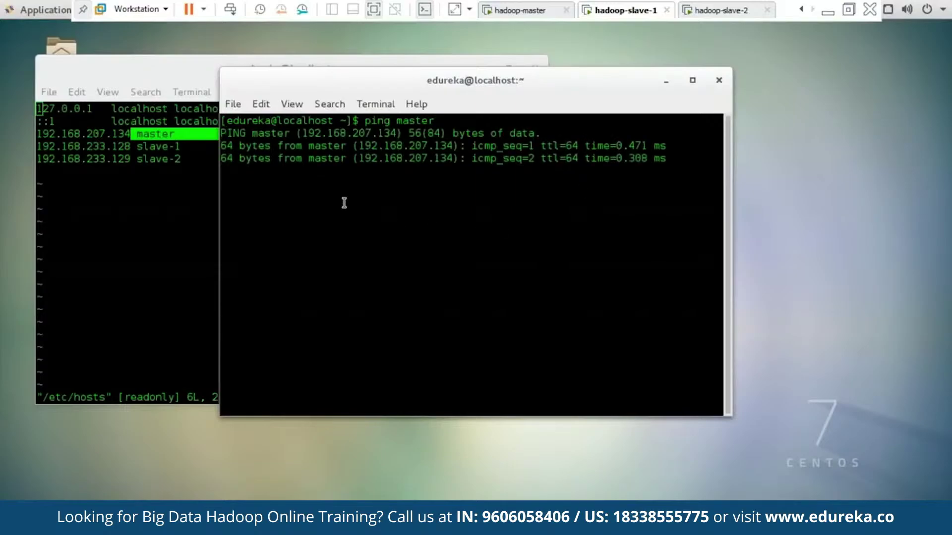
- On hadoop-slave-2, open a new terminal and ping the master hostname
{"action": "left_click", "coordinate": [710, 10]}
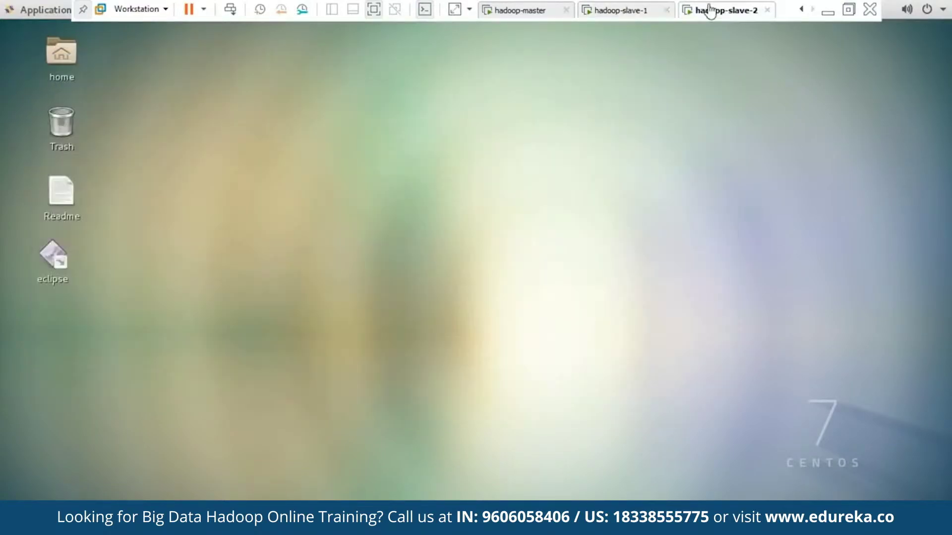
{"action": "right_click", "coordinate": [404, 74]}
{"action": "left_click", "coordinate": [460, 112]}
{"action": "type", "text": "p"}
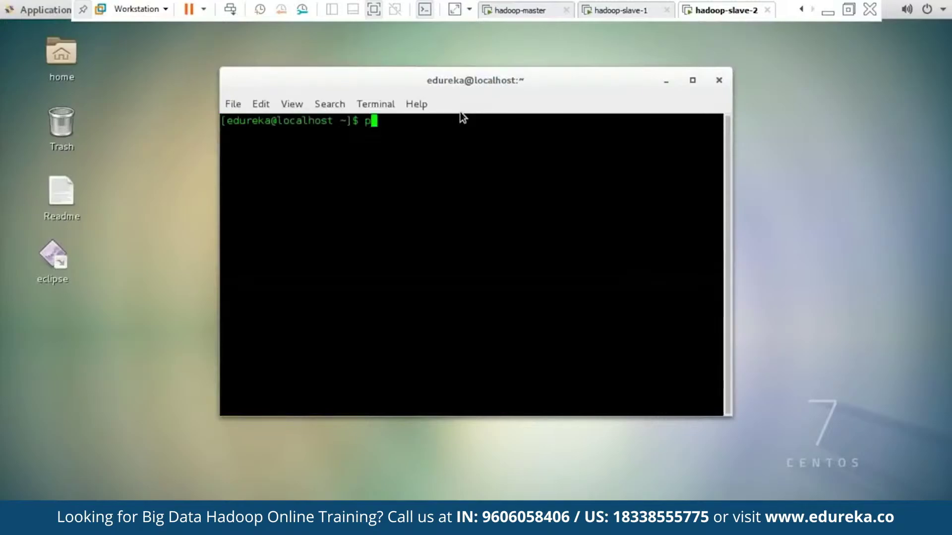
{"action": "type", "text": "ing mast"}
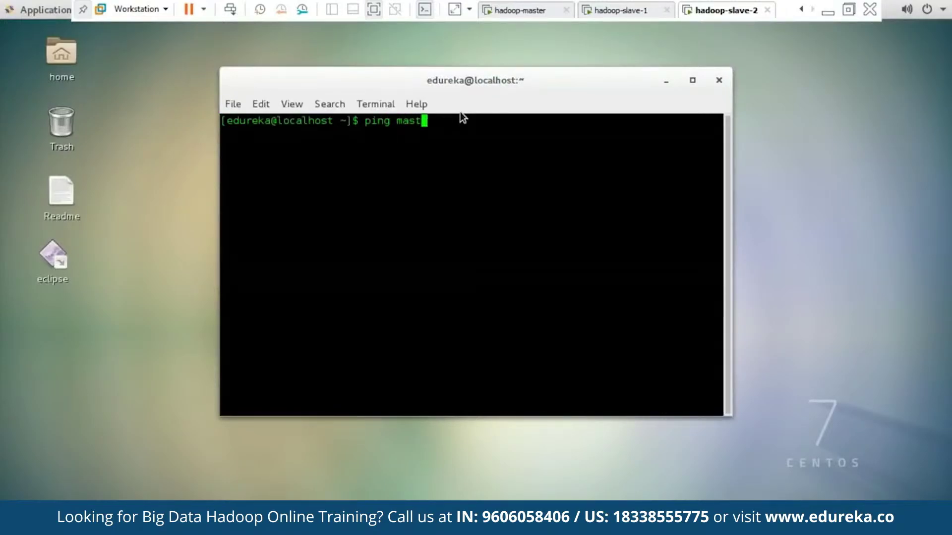
{"action": "type", "text": "er"}
{"action": "key", "text": "Return"}
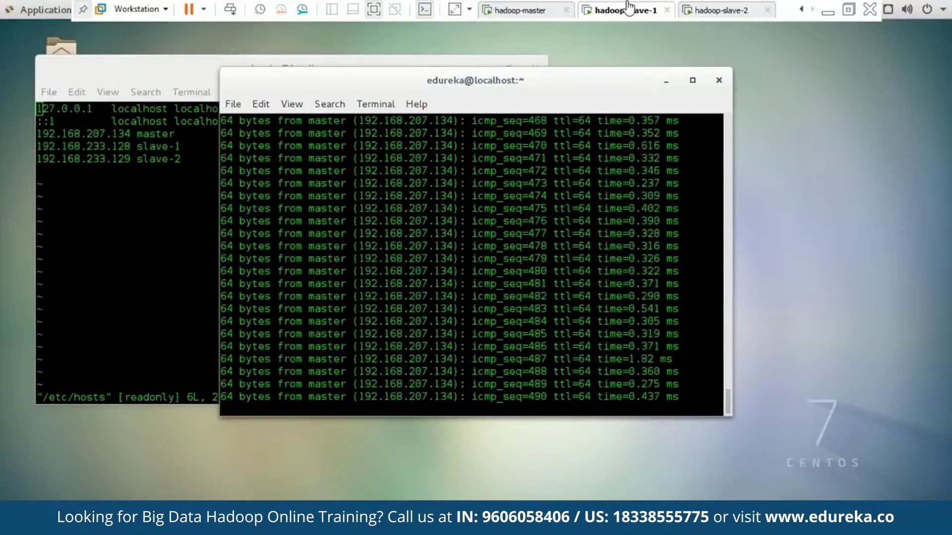
- Close the blank terminal on hadoop-master and review the running ping output on the master and both slave machines
{"action": "left_click", "coordinate": [534, 22]}
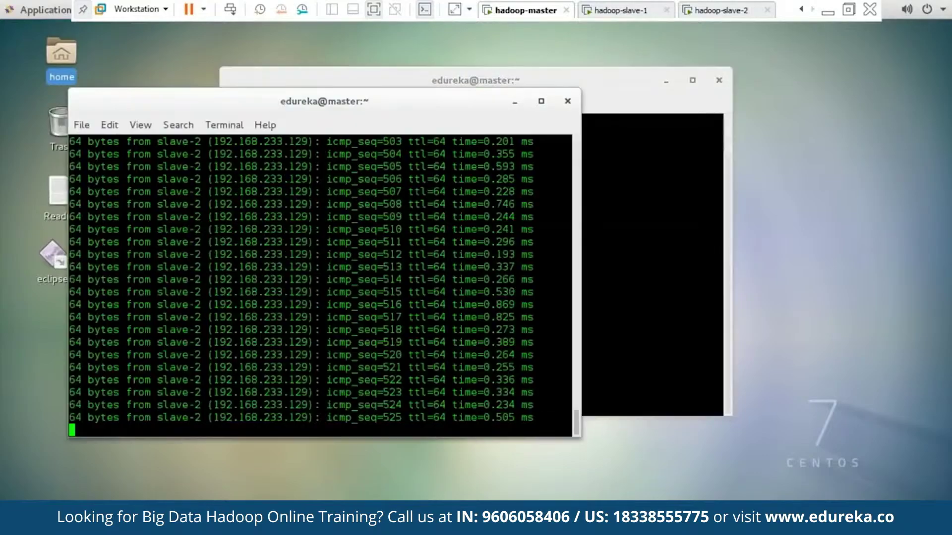
{"action": "left_click", "coordinate": [720, 80]}
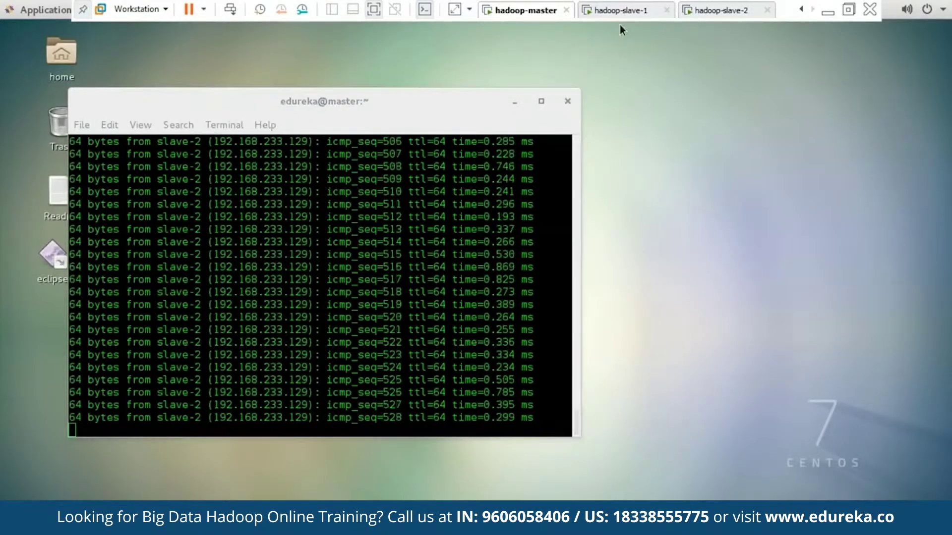
{"action": "left_click", "coordinate": [643, 16]}
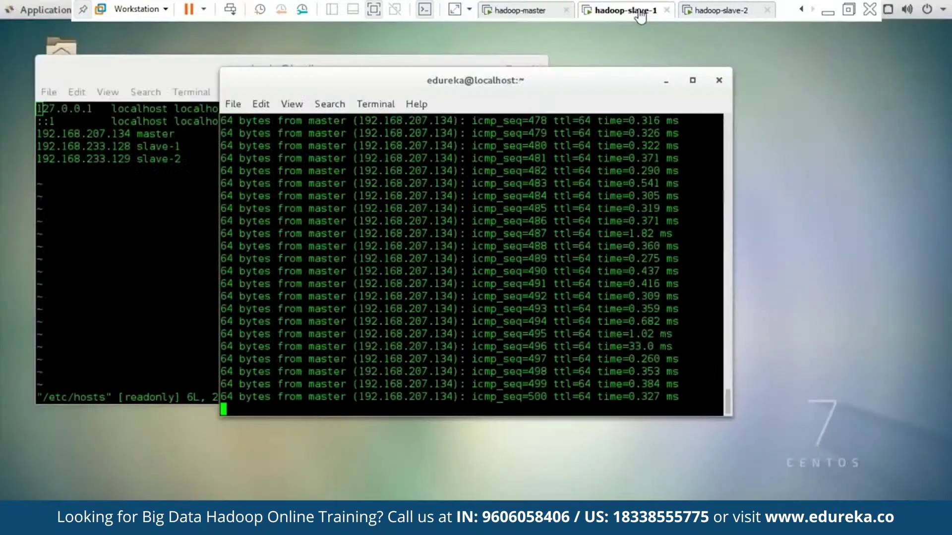
{"action": "left_click", "coordinate": [525, 14]}
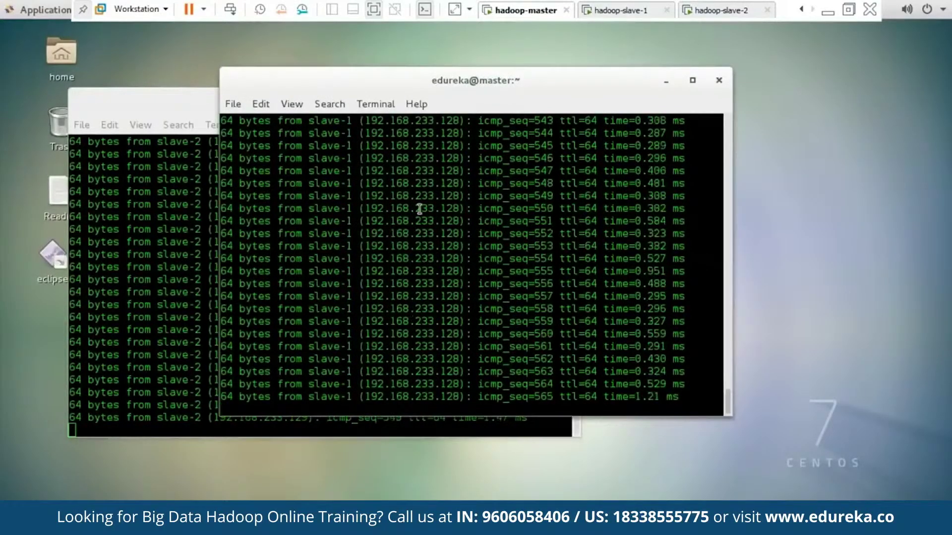
{"action": "left_click", "coordinate": [602, 13]}
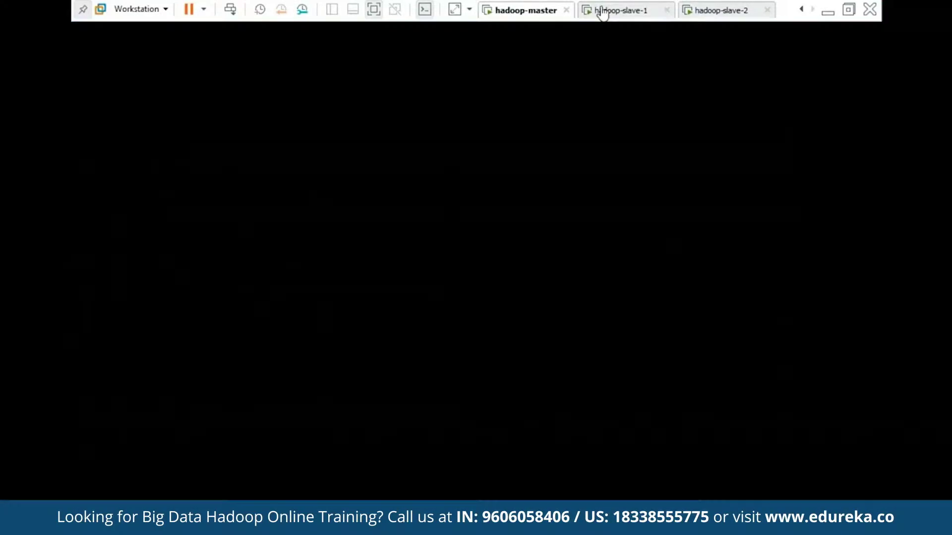
{"action": "left_click", "coordinate": [722, 10]}
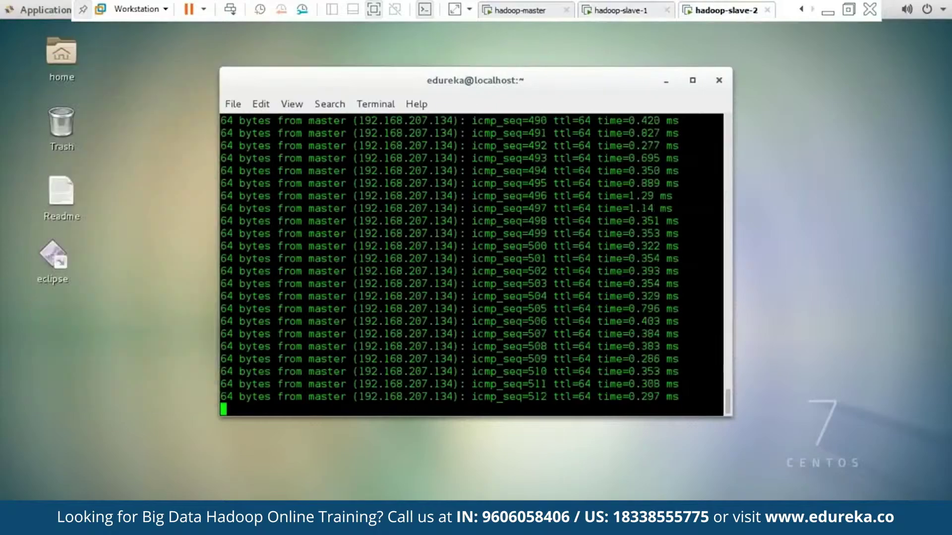